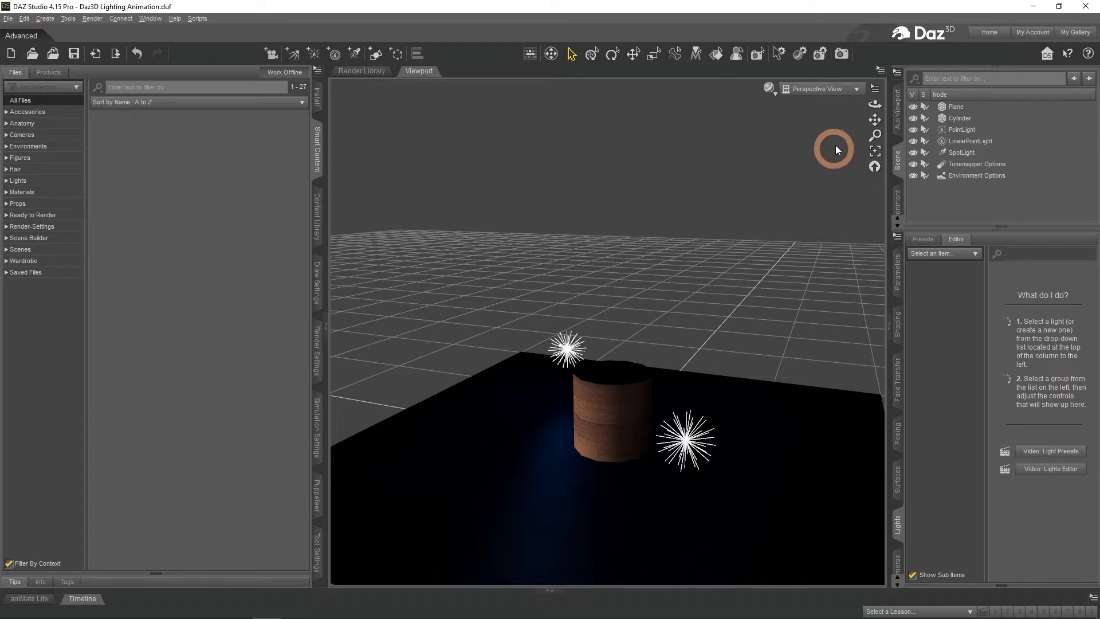
Orbit and pan the view so the cylinder sits left of centre and the spotlight is at the right edge.
drag(875, 104, 757, 240)
drag(874, 119, 871, 111)
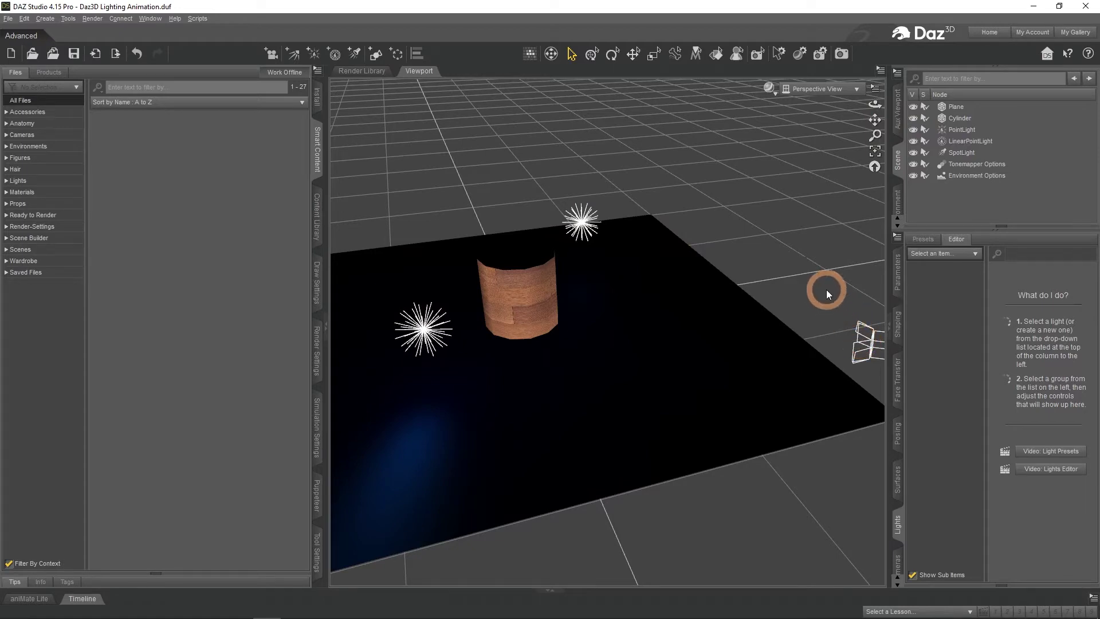
Switch the viewport draw style to NVIDIA Iray for physically based shading.
click(768, 89)
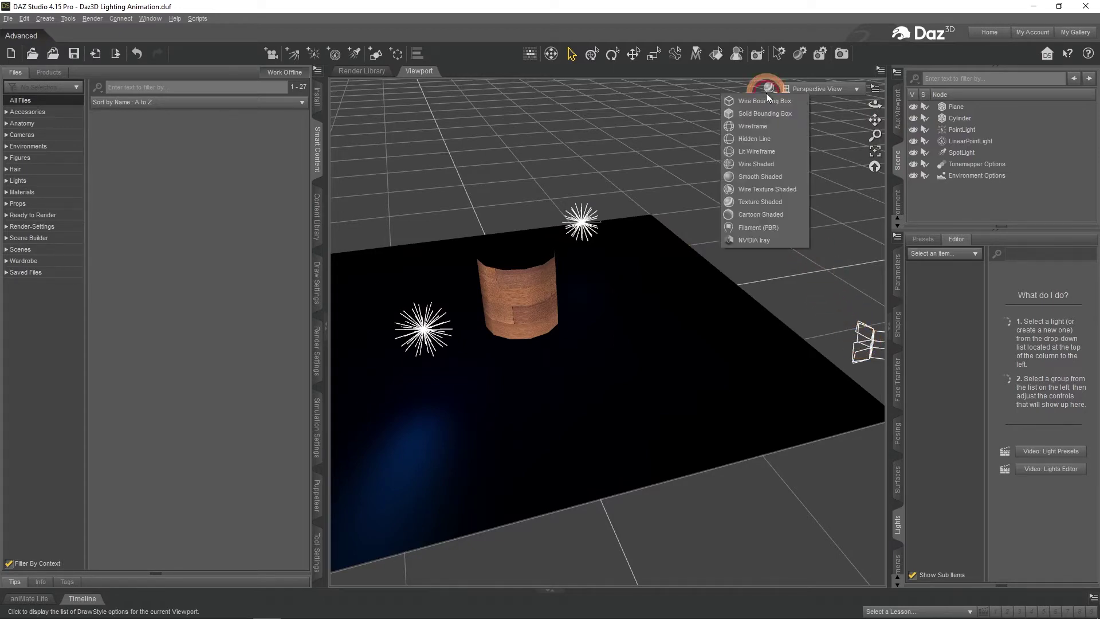
click(747, 240)
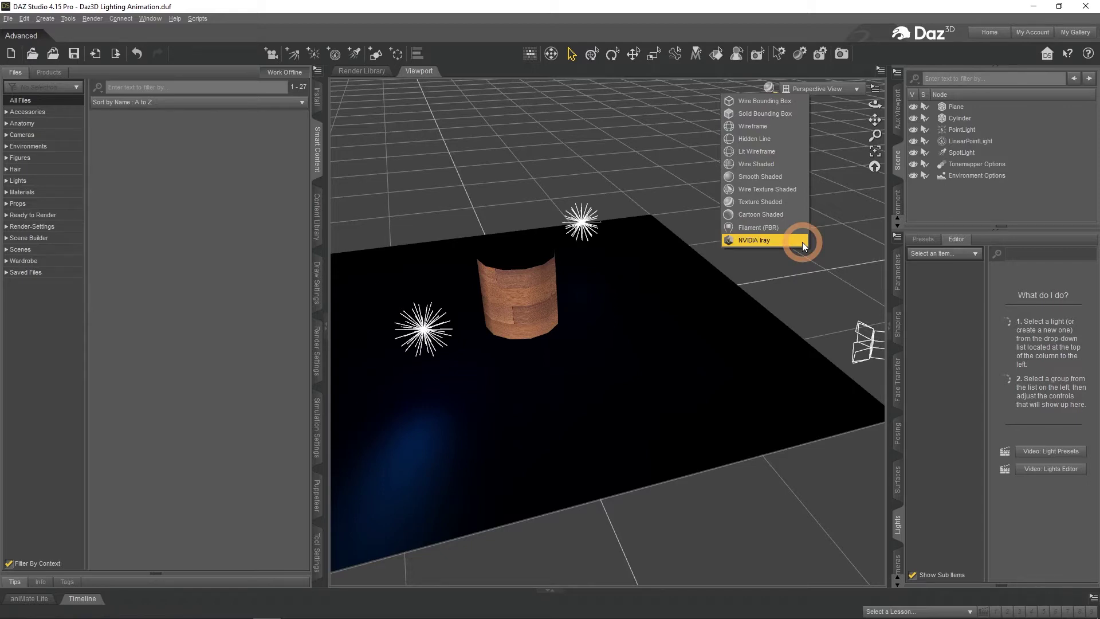
click(792, 228)
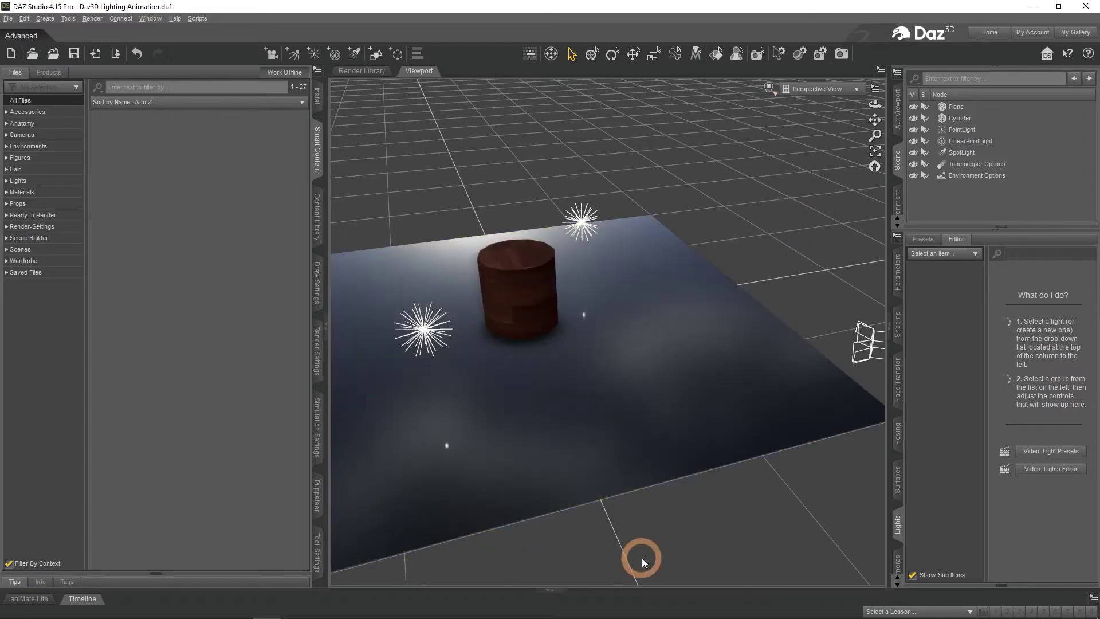
Raise the linear point light's and point light's luminous flux from 1500 to 10500 lumens.
click(423, 329)
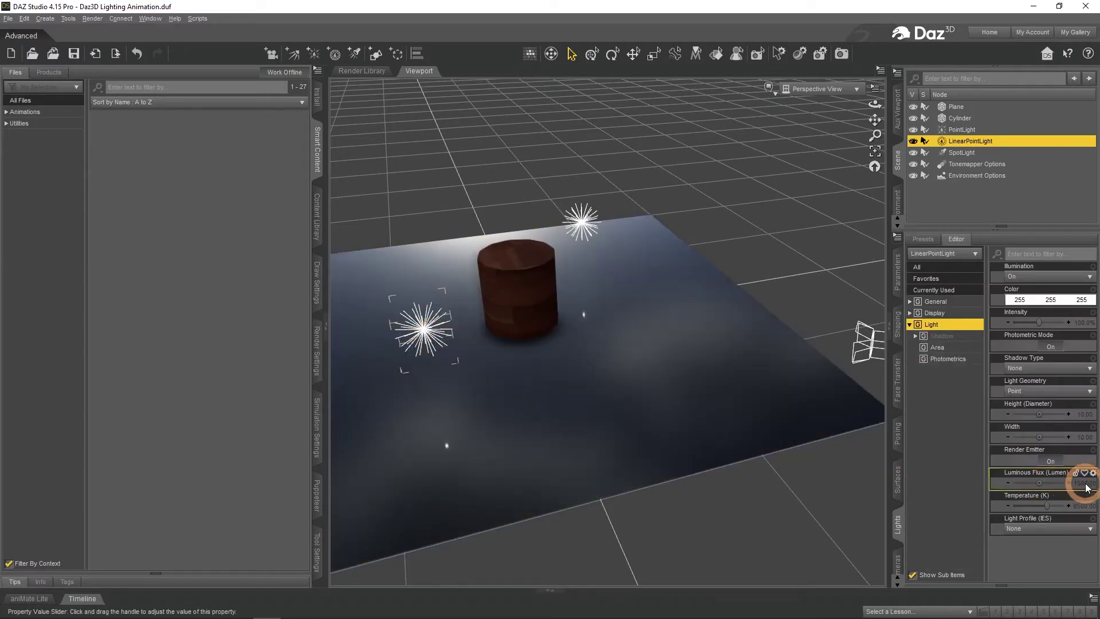
click(1050, 484)
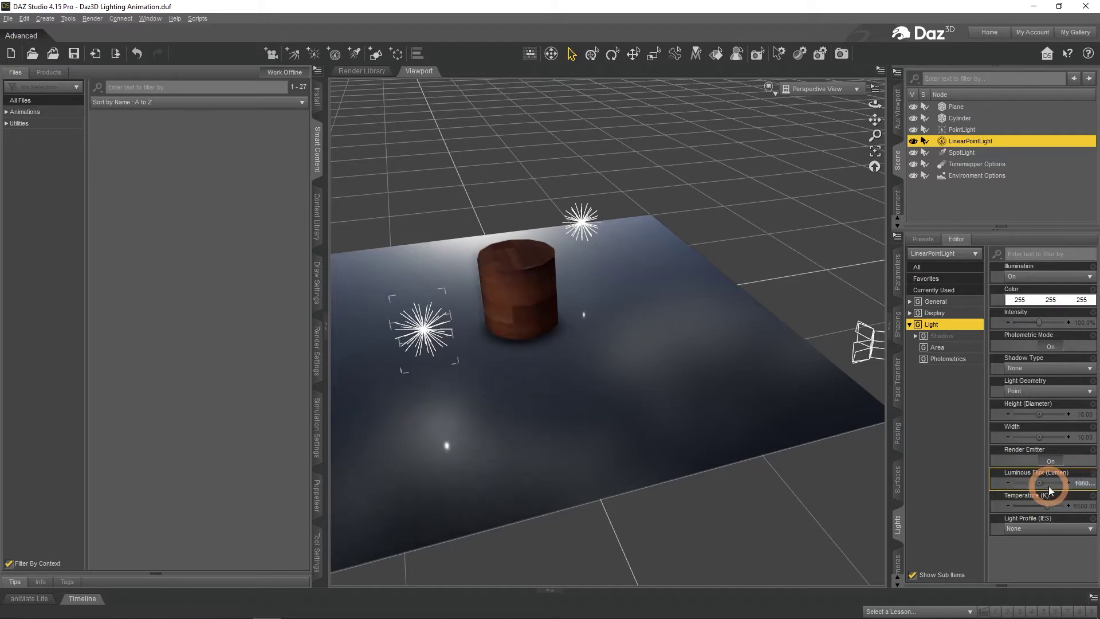
key(Return)
click(583, 218)
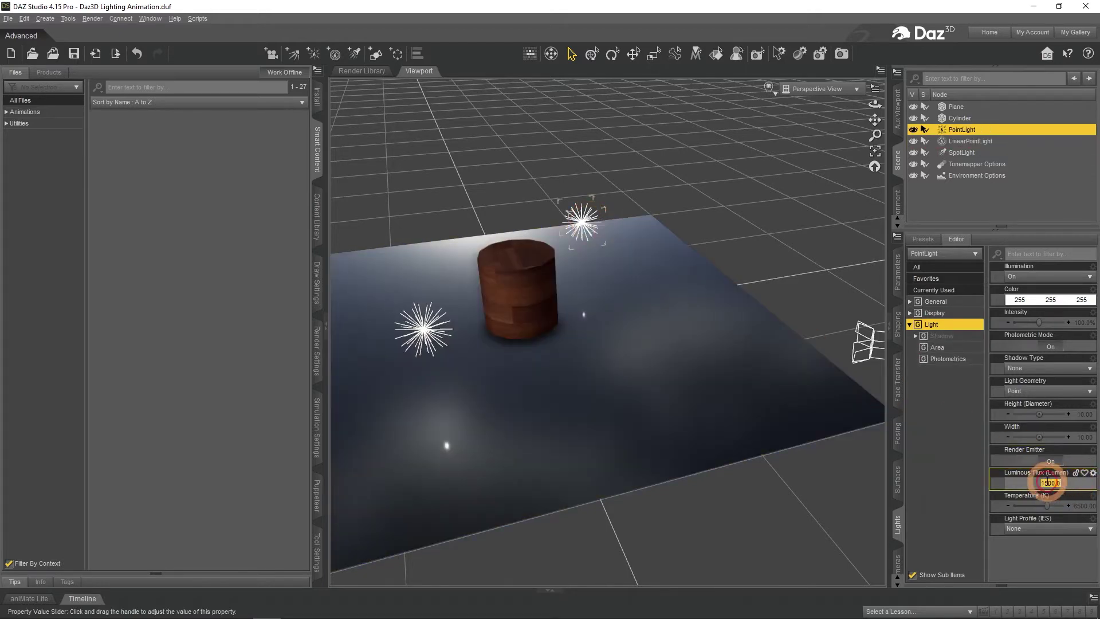
drag(1046, 484, 1066, 498)
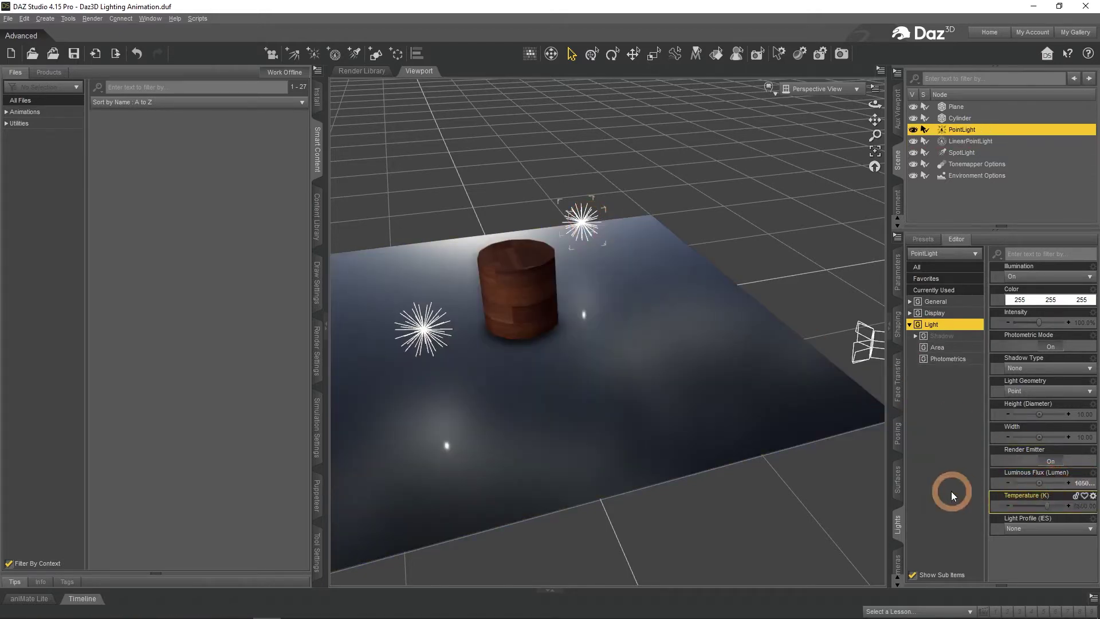
Raise the spotlight's luminous flux from 1500 to 10500 lumens.
click(870, 354)
click(1082, 533)
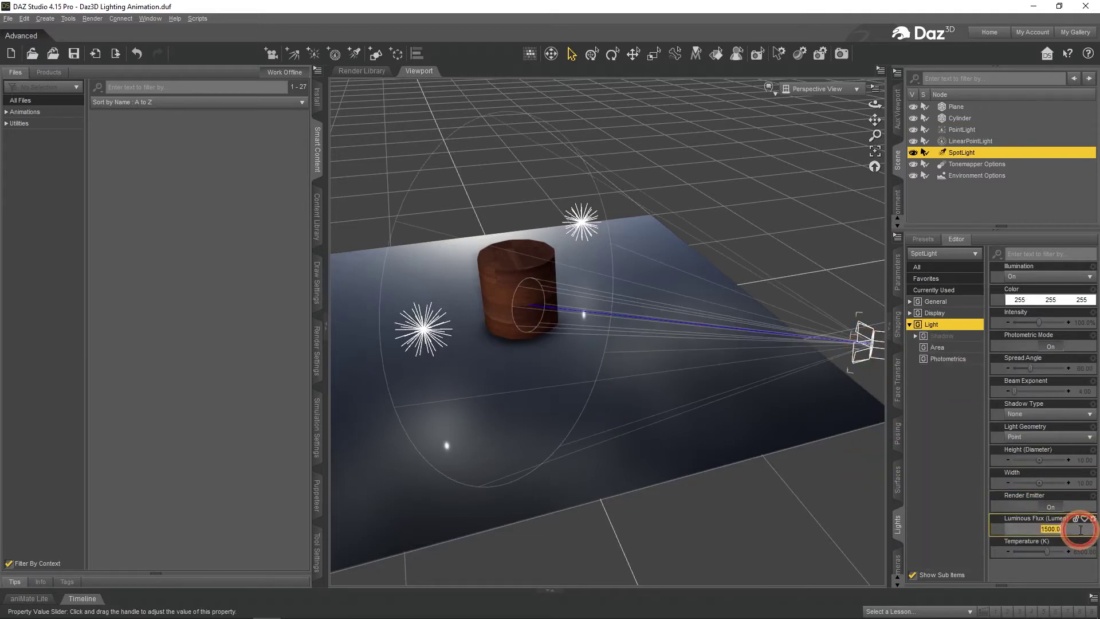
click(1045, 528)
text(0)
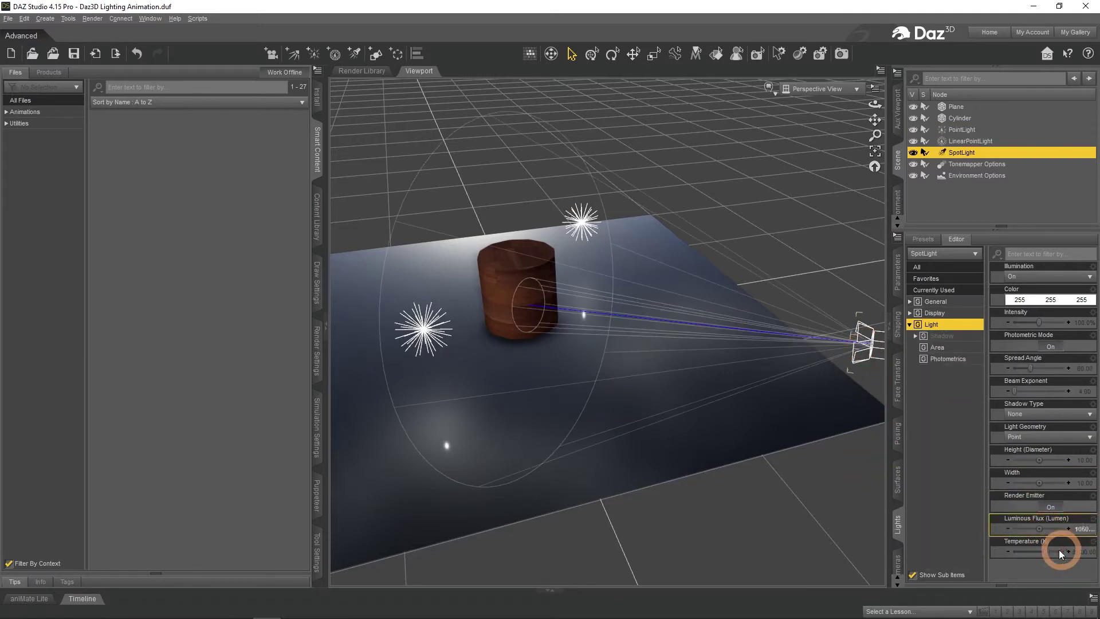
click(786, 510)
drag(874, 105, 860, 113)
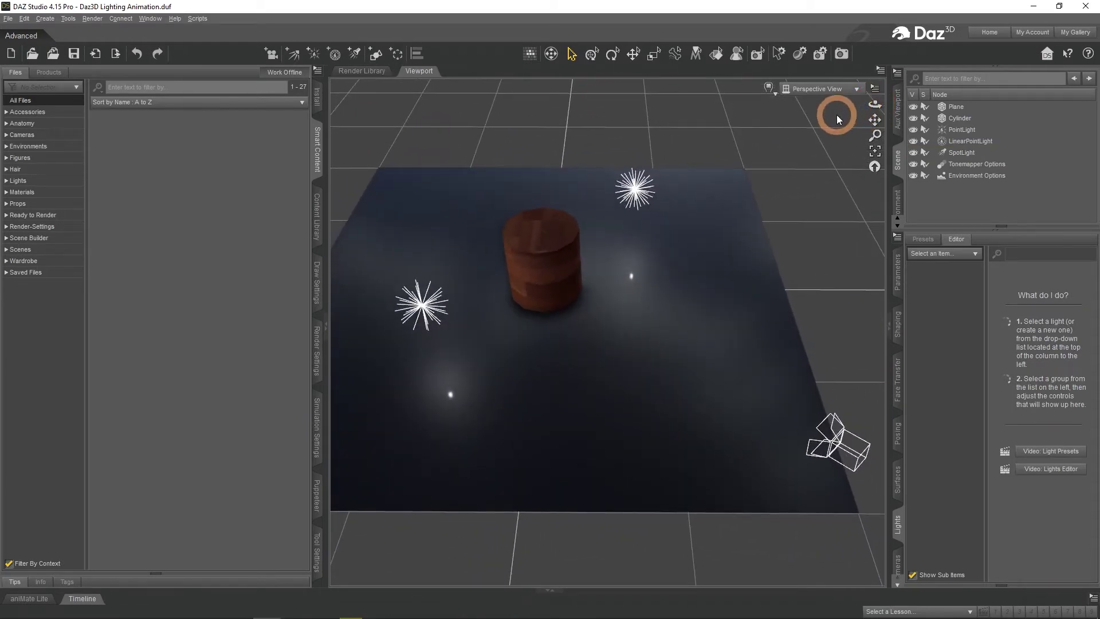
Select the linear point light and show its transform parameters.
click(633, 191)
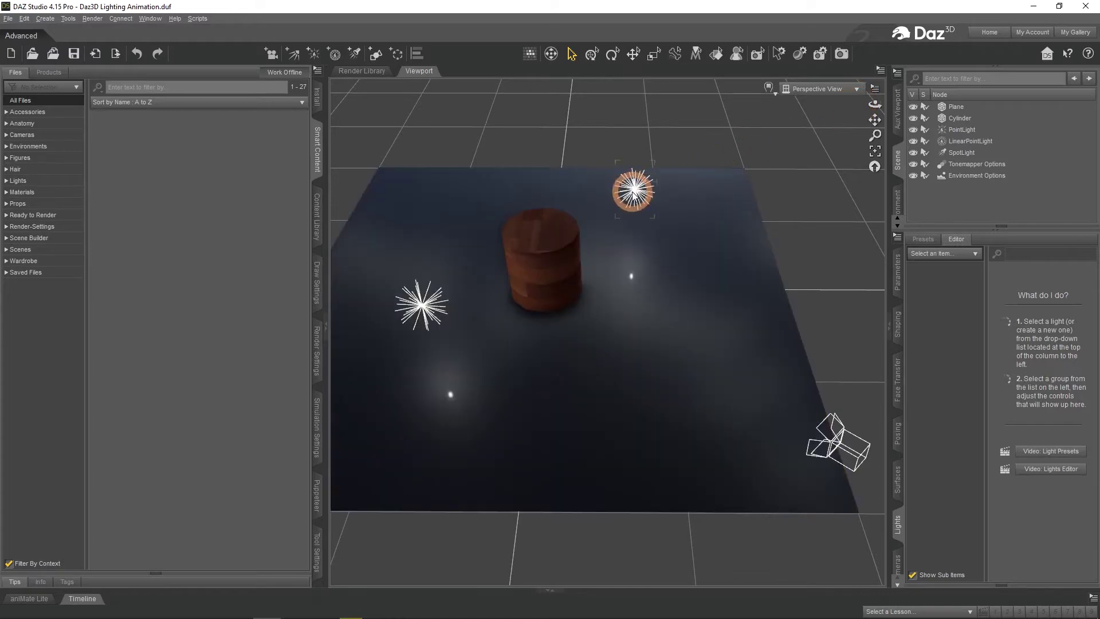
click(422, 304)
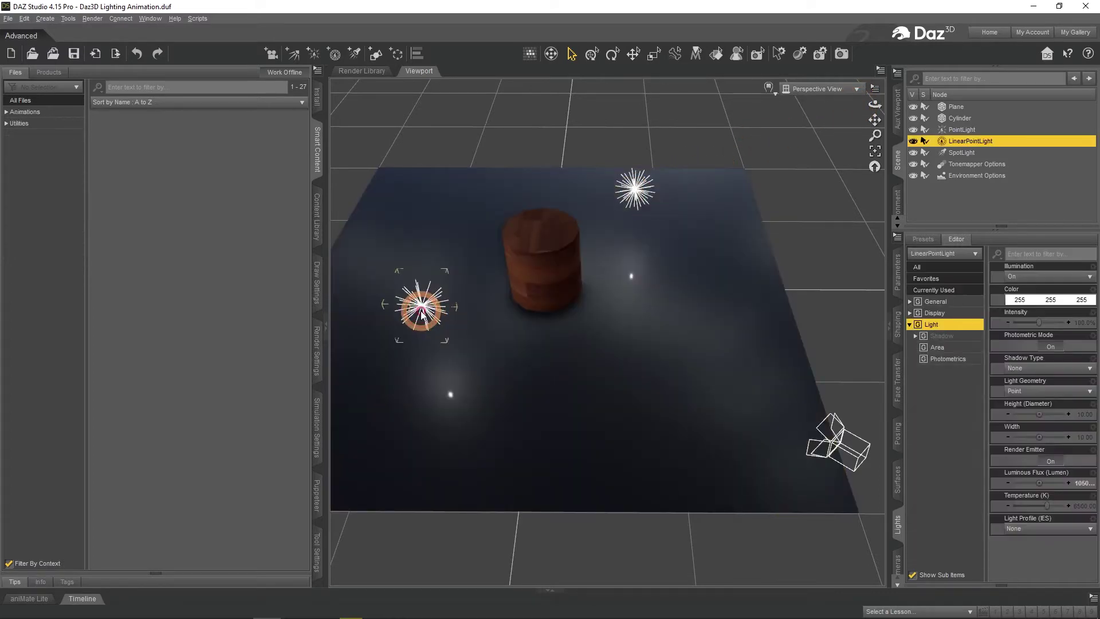
click(772, 301)
click(897, 273)
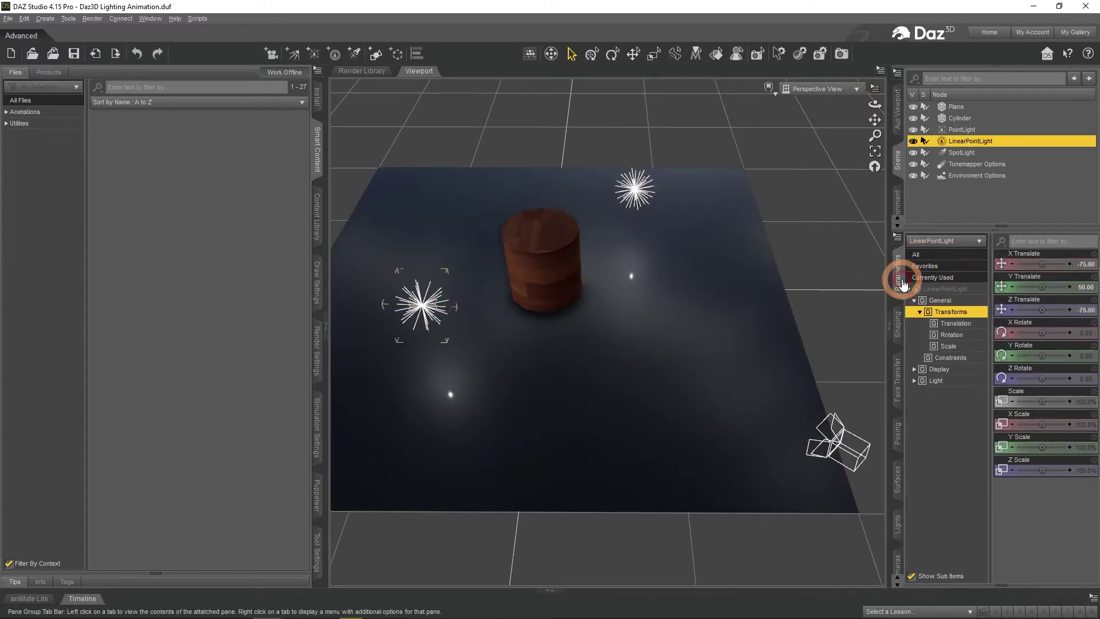
click(1083, 333)
click(1056, 270)
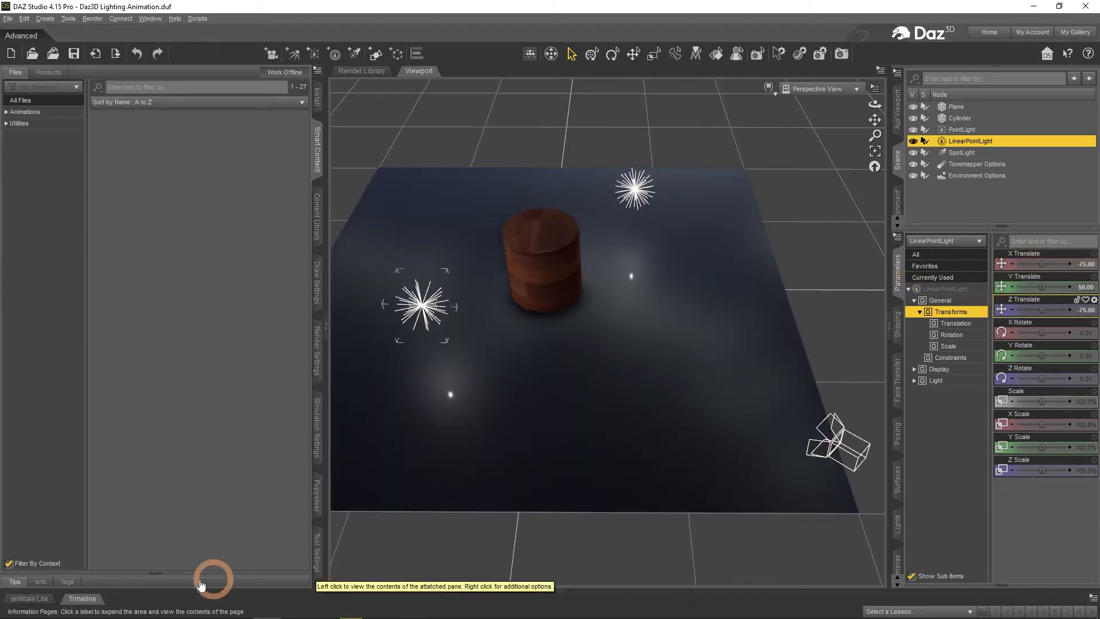
Show the timeline, key the linear point light's position at frame 0, then move to frame 30.
click(85, 599)
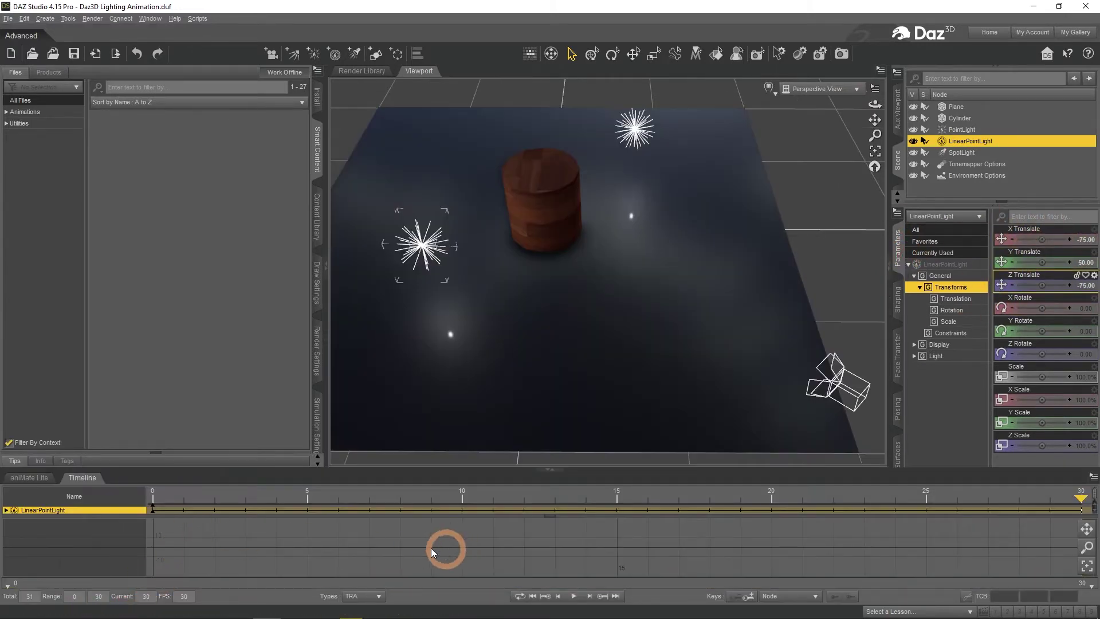
click(153, 500)
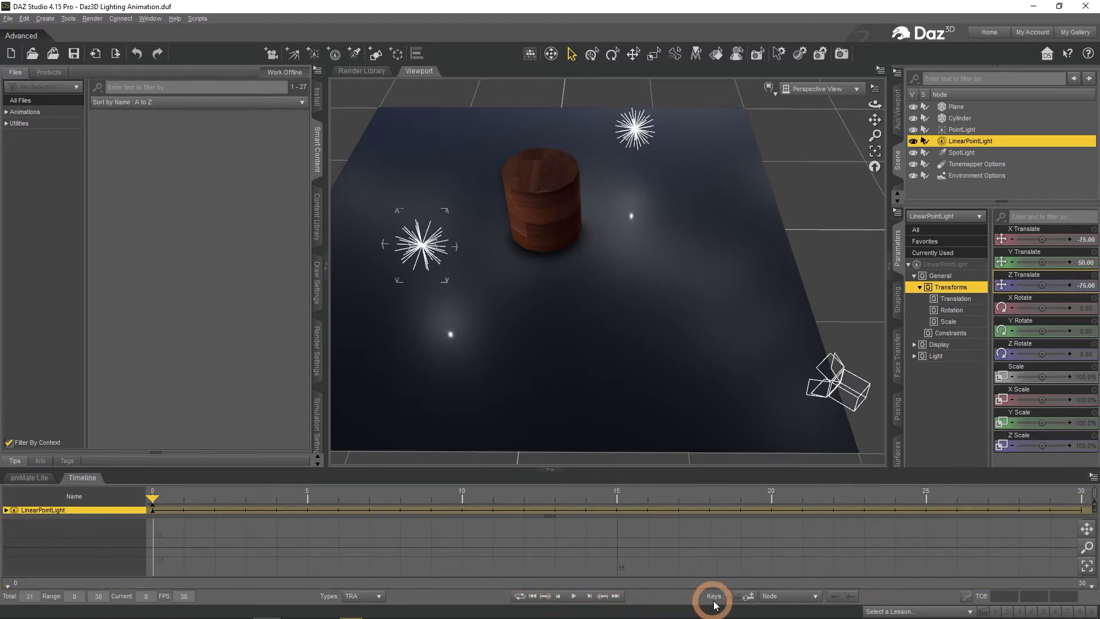
click(746, 599)
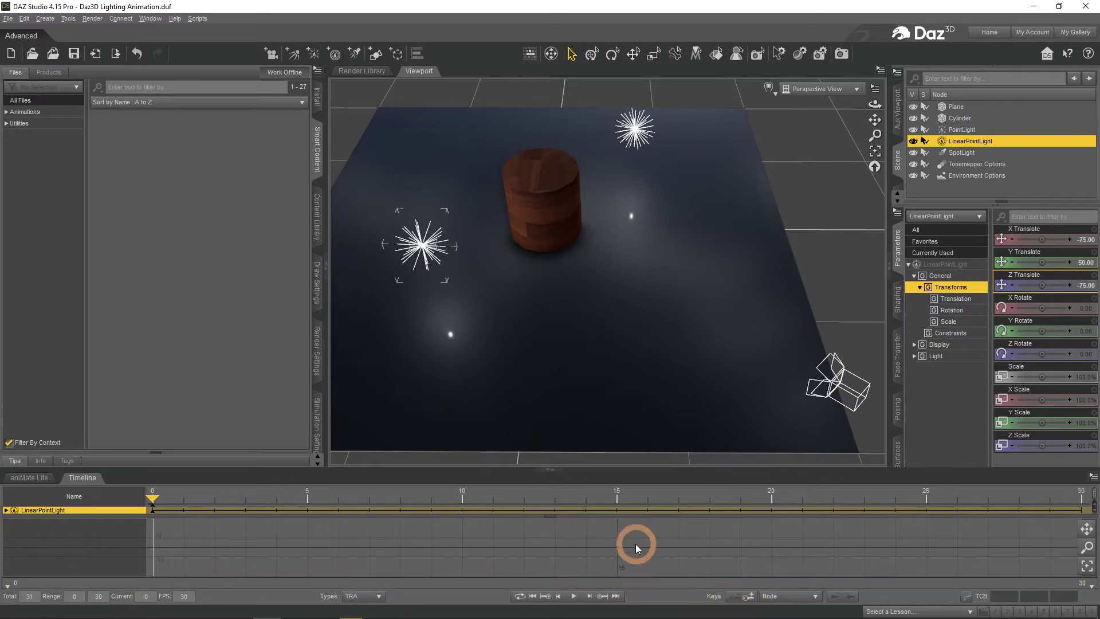
click(1082, 502)
click(534, 292)
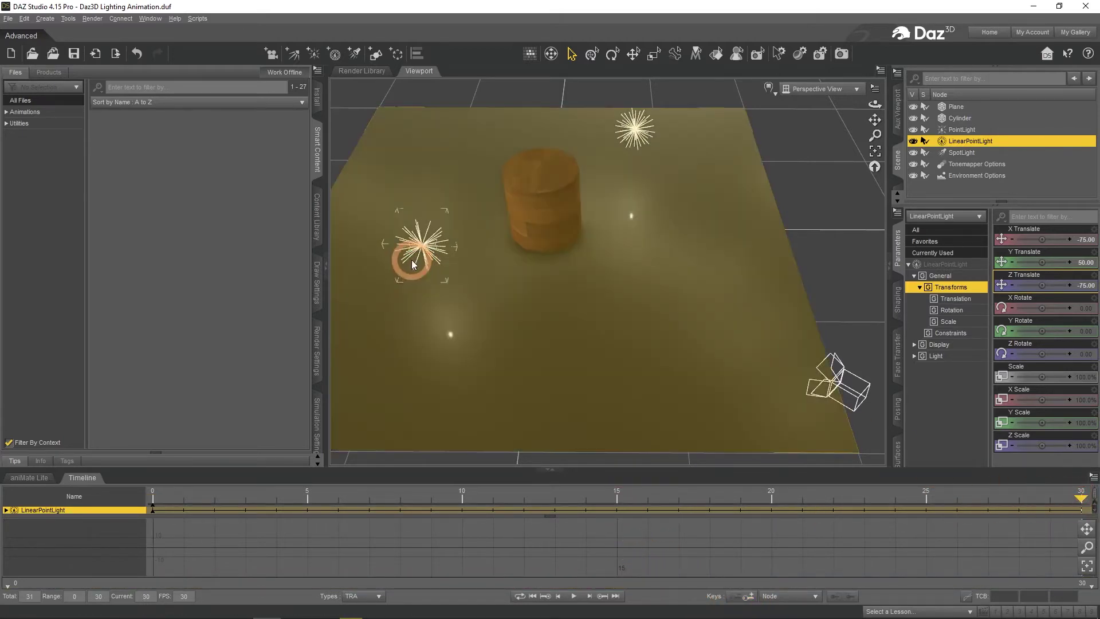
At frame 30, move the linear point light to about -31 X and Z, then preview playback.
click(422, 248)
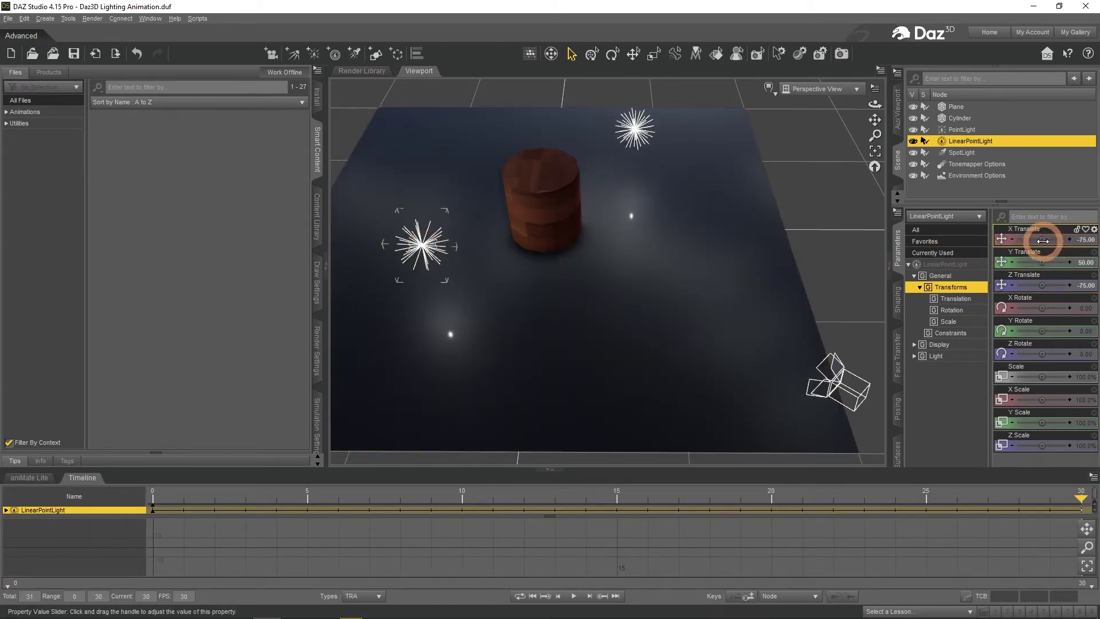
drag(1043, 240, 1053, 241)
click(1039, 286)
drag(1040, 285, 1043, 285)
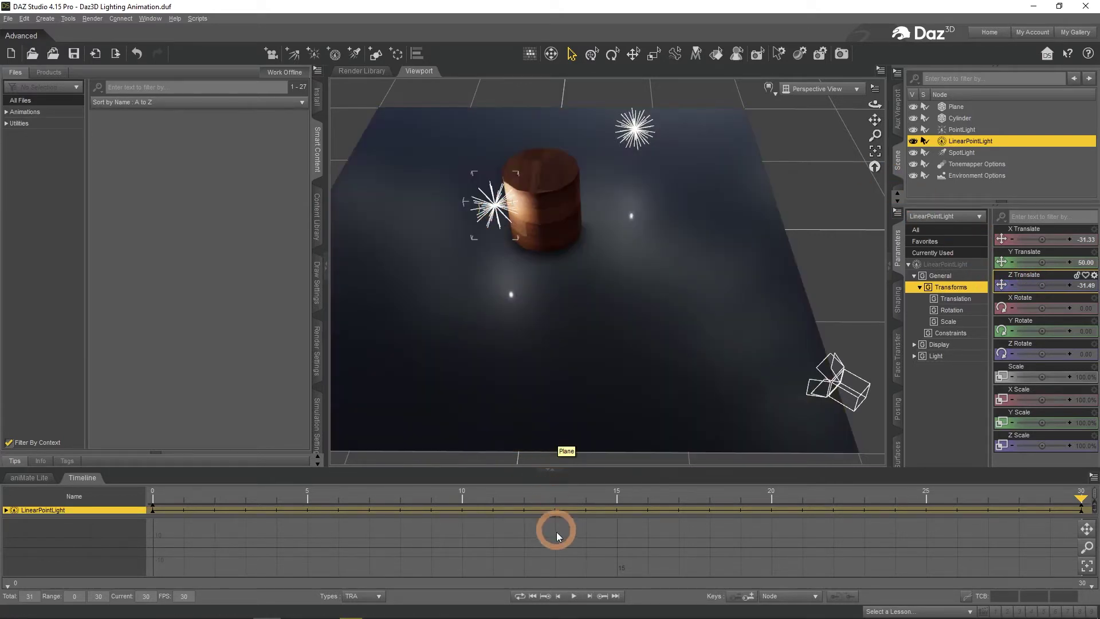
click(574, 597)
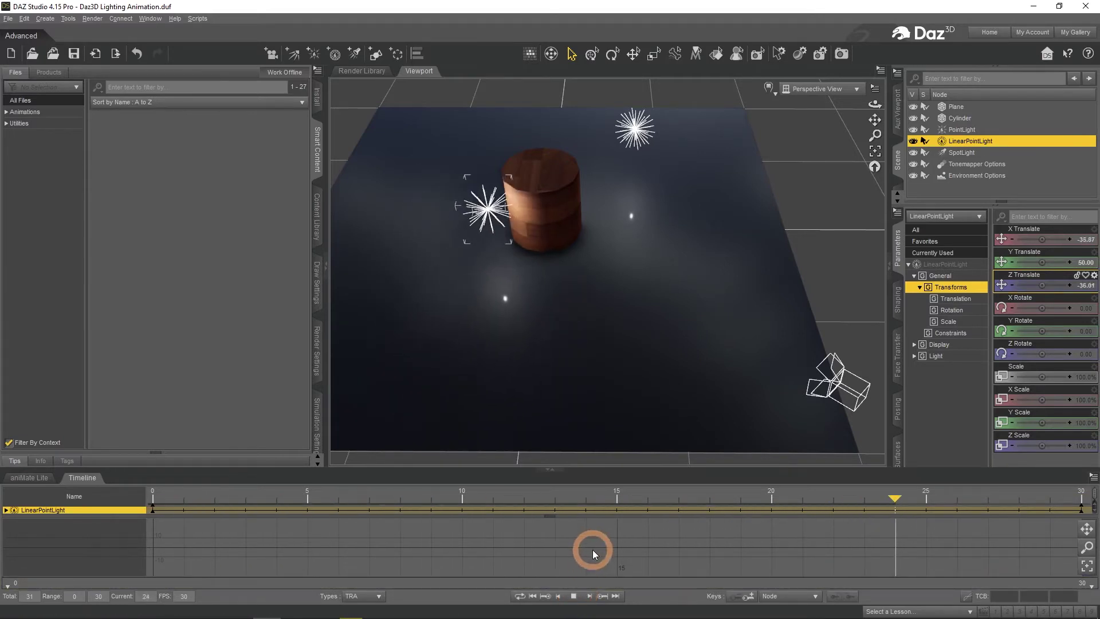
click(573, 596)
At frame 0, rotate the linear point light to -37.06, 41.20, 53.68 and scale it to 105.7%.
drag(216, 507, 149, 499)
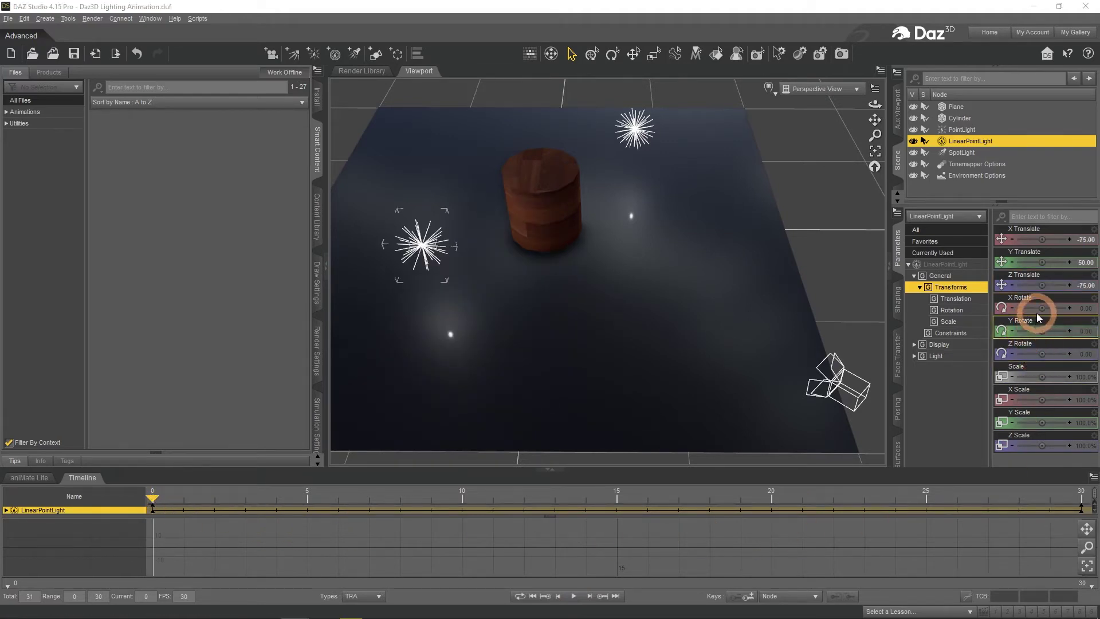
drag(1042, 308, 981, 418)
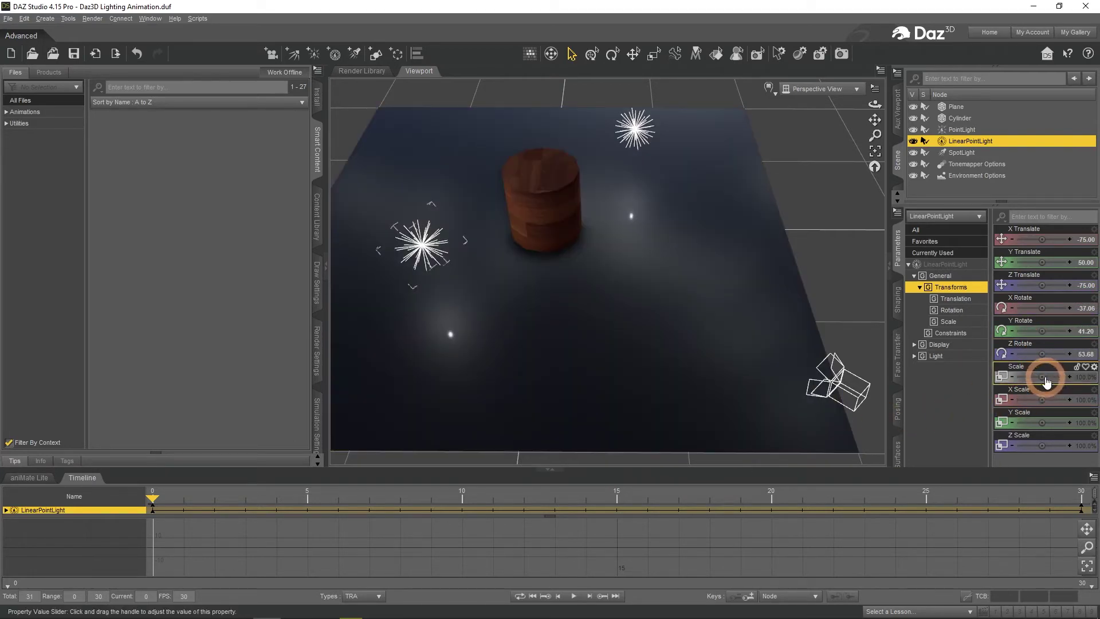
drag(1049, 375, 1043, 376)
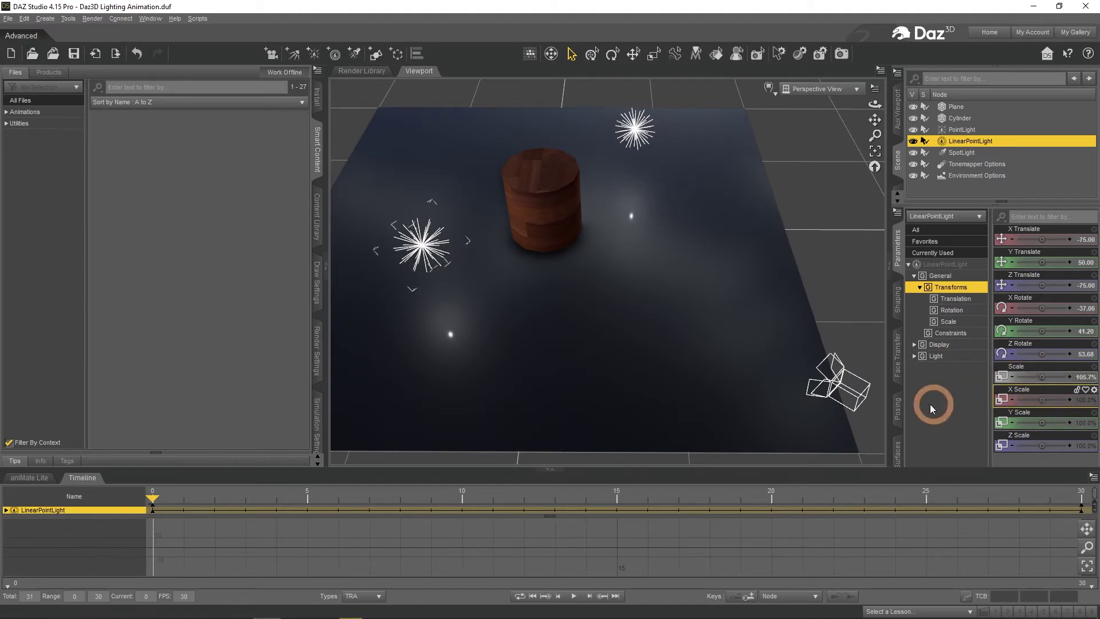
Turn the spotlight to a Y rotation of -47.23.
click(853, 391)
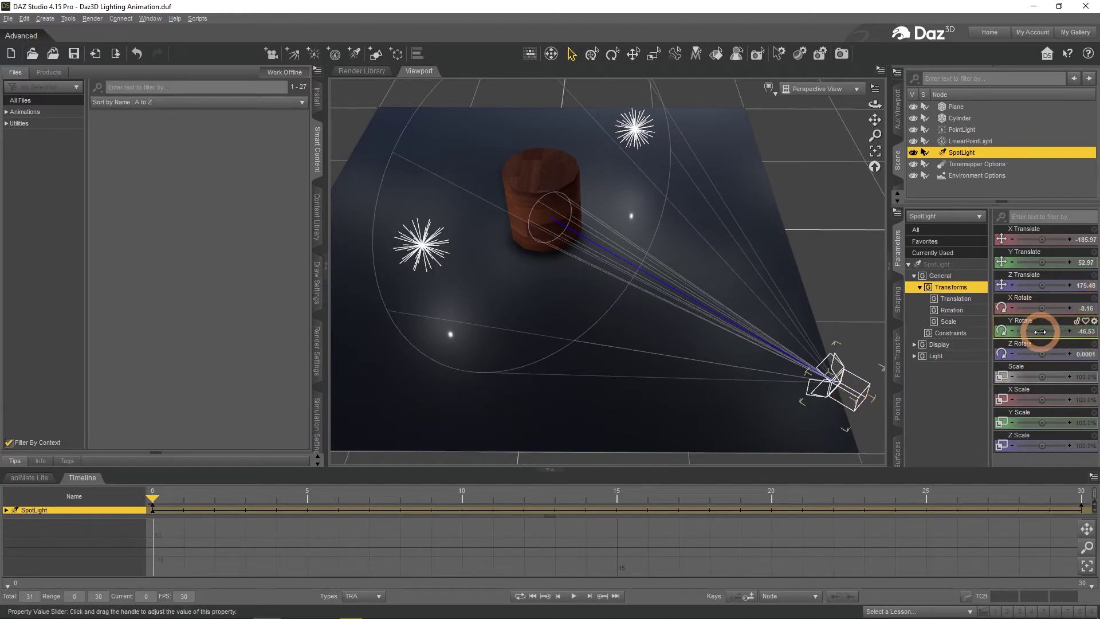
drag(1040, 331, 1041, 332)
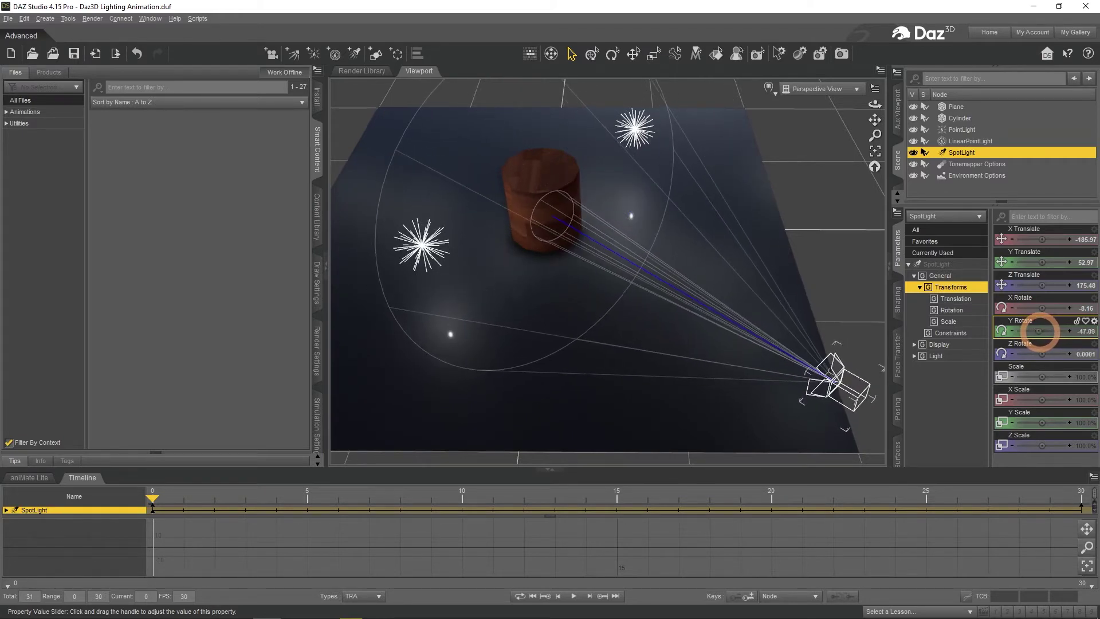
click(996, 354)
Edit the spotlight's Luminous Flux value, then return to its transform parameters.
click(898, 442)
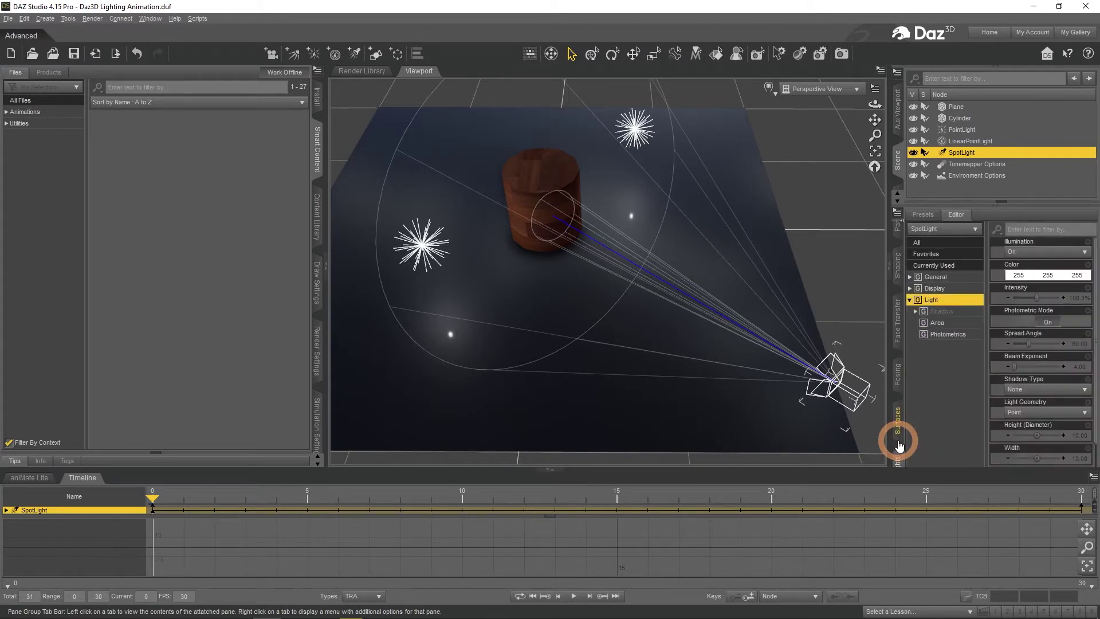
click(898, 444)
click(898, 444)
click(1018, 443)
scroll(1001, 465, down, 1)
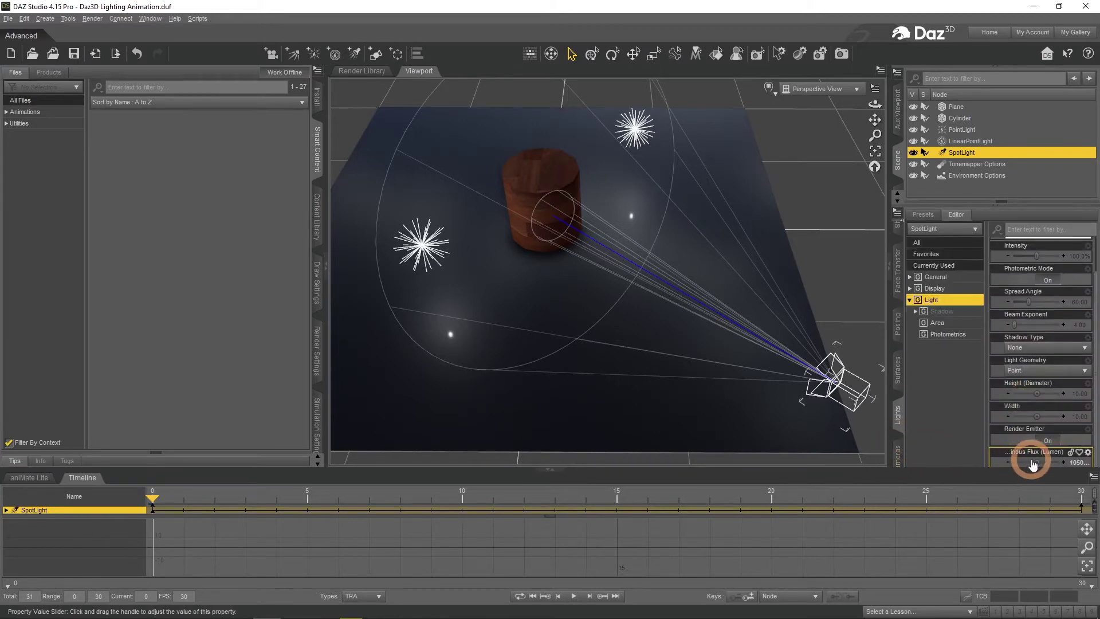
click(1077, 464)
click(1047, 462)
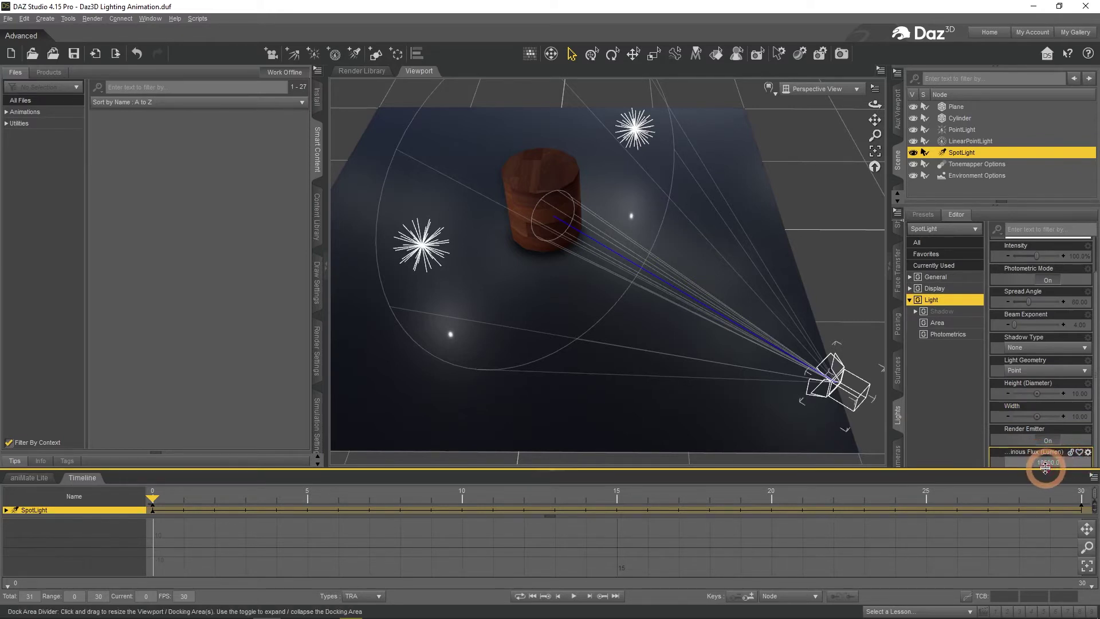
click(1046, 463)
key(Return)
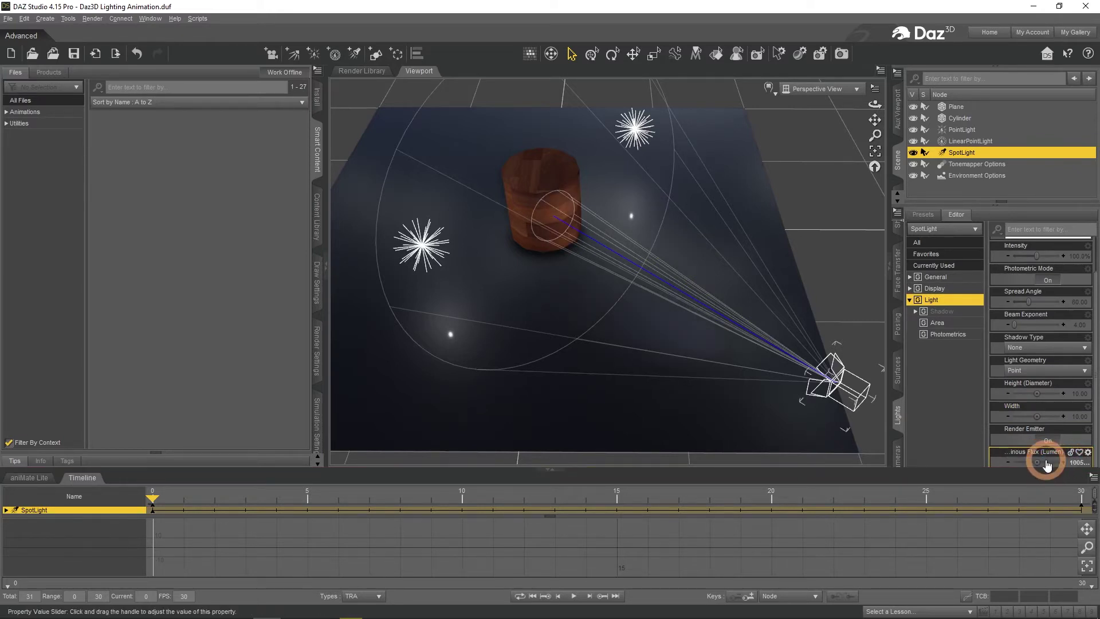
click(894, 300)
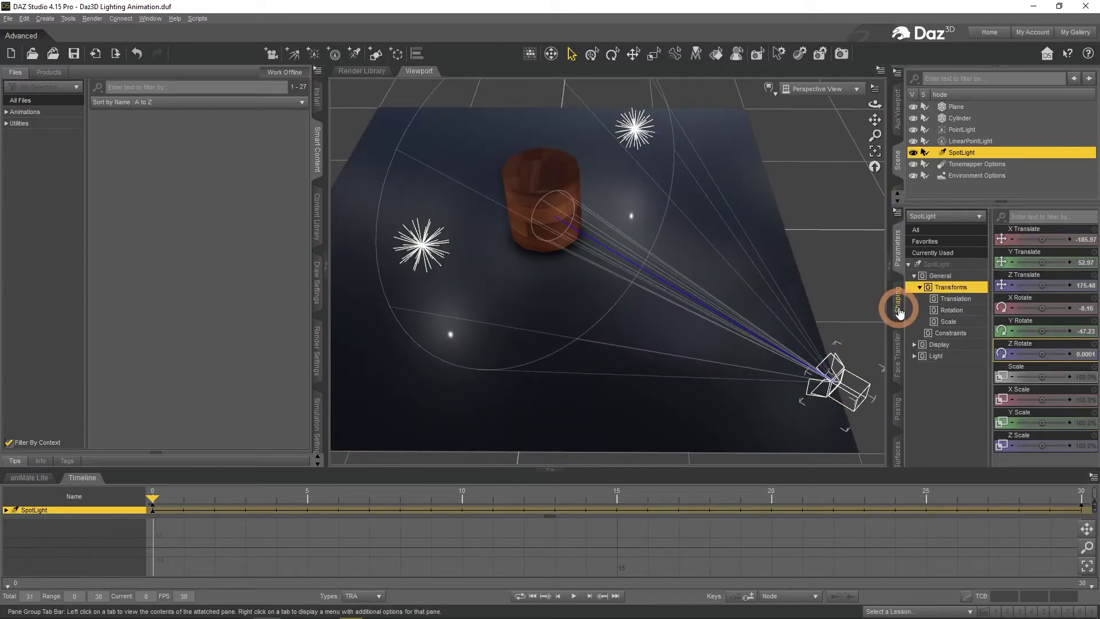
click(1049, 322)
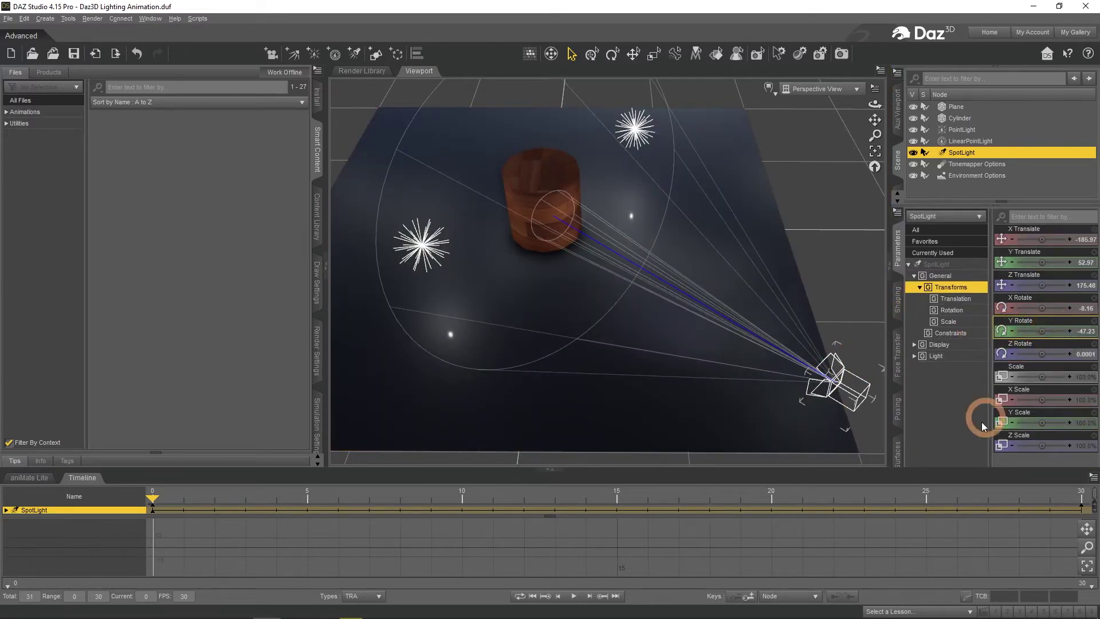
Key the spotlight at frame 0, set X rotation -45.62 at frame 30, and preview the sweep.
click(1000, 422)
click(749, 598)
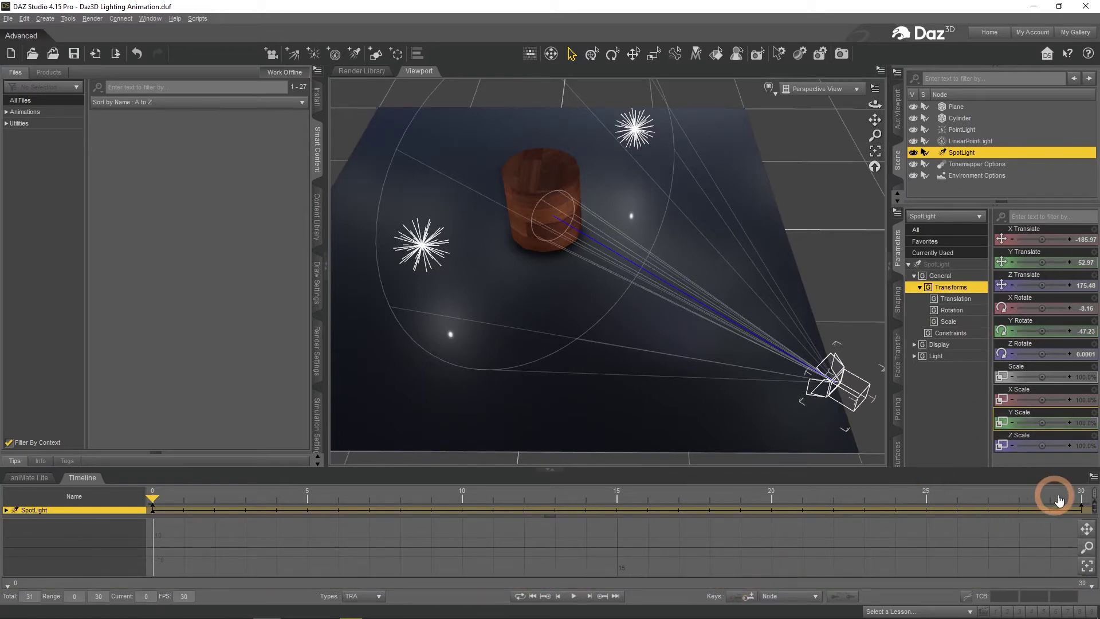
click(1081, 494)
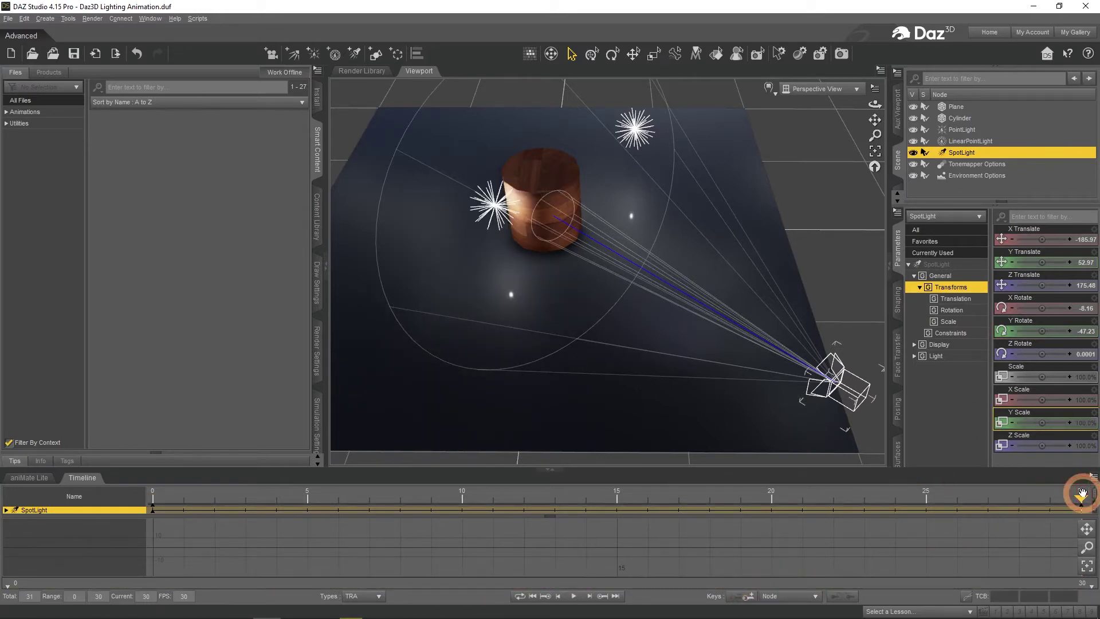
drag(1044, 310, 1041, 309)
click(573, 596)
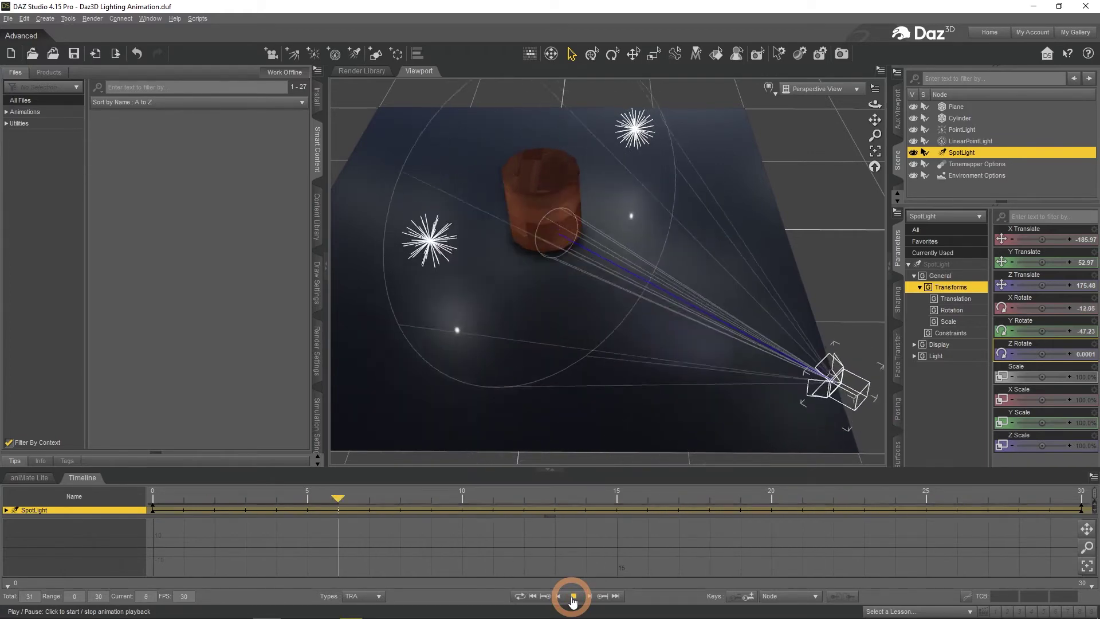
click(573, 595)
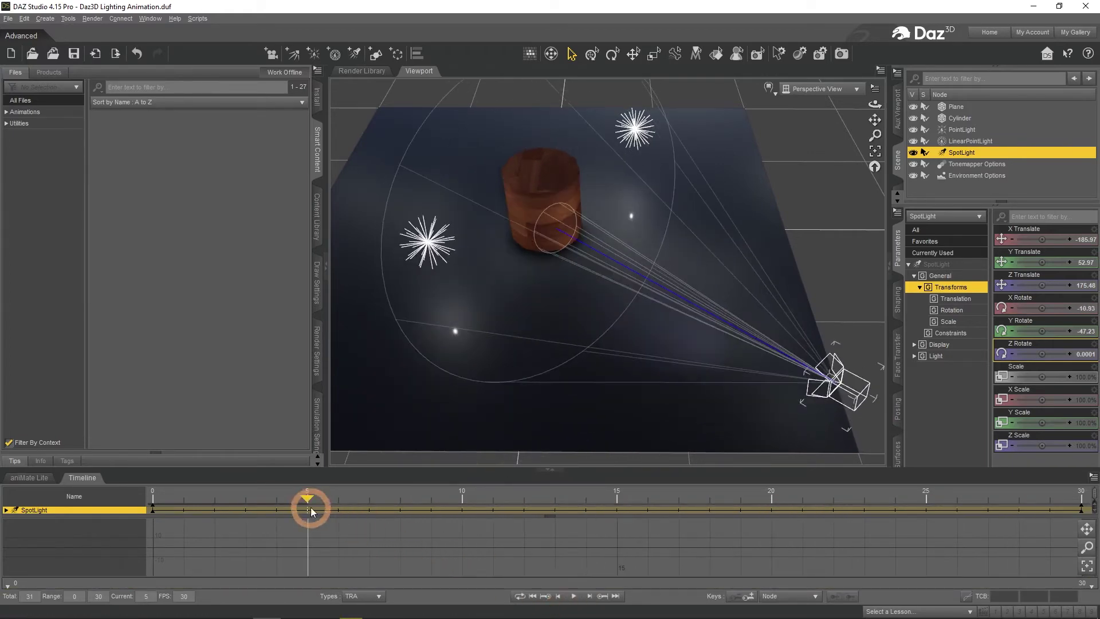
drag(310, 504, 128, 498)
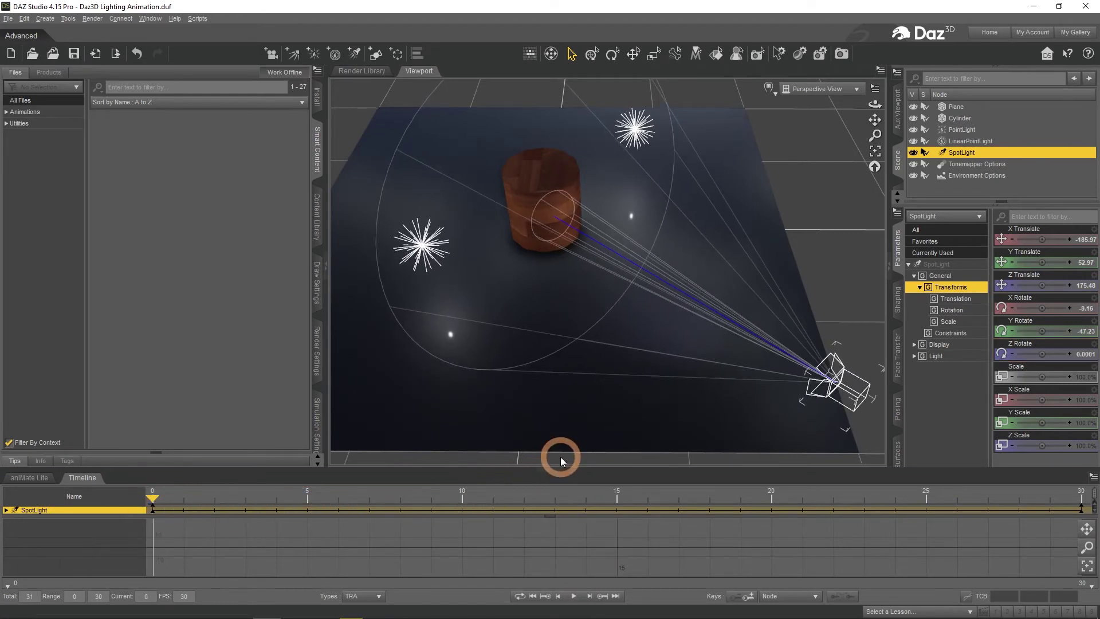
Select the point light and bring up its Illumination property.
click(629, 131)
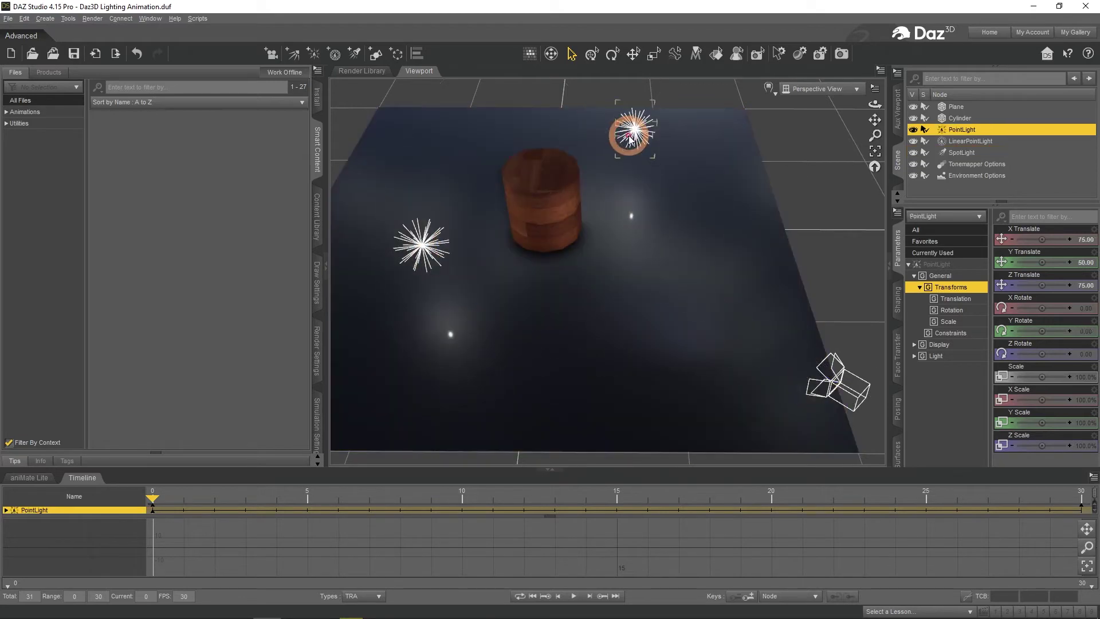
click(900, 393)
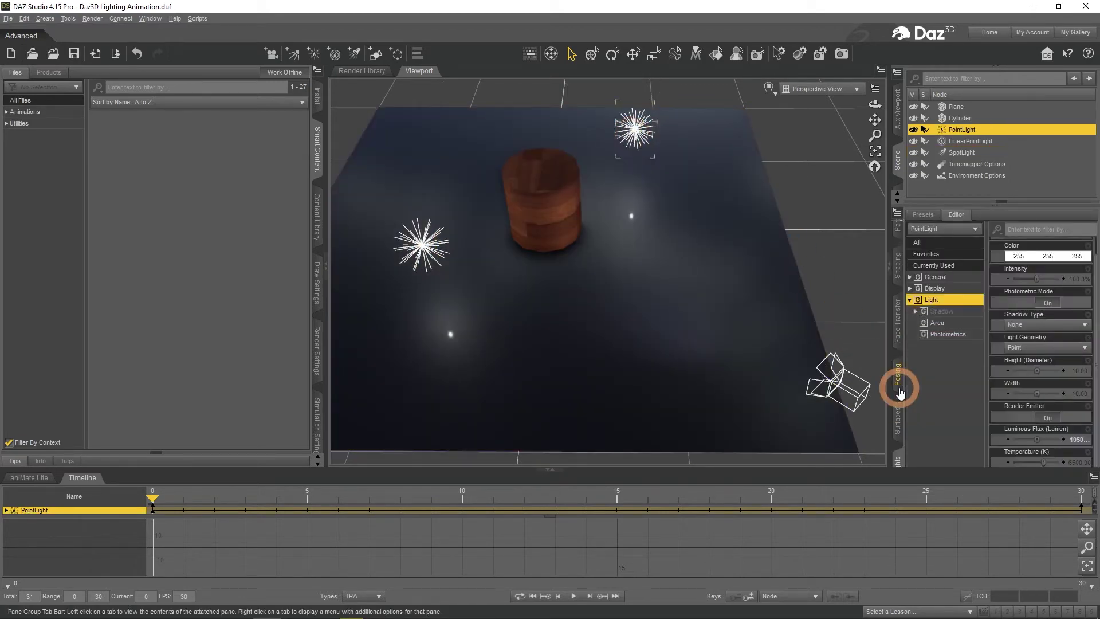
click(1022, 385)
scroll(1087, 358, up, 1)
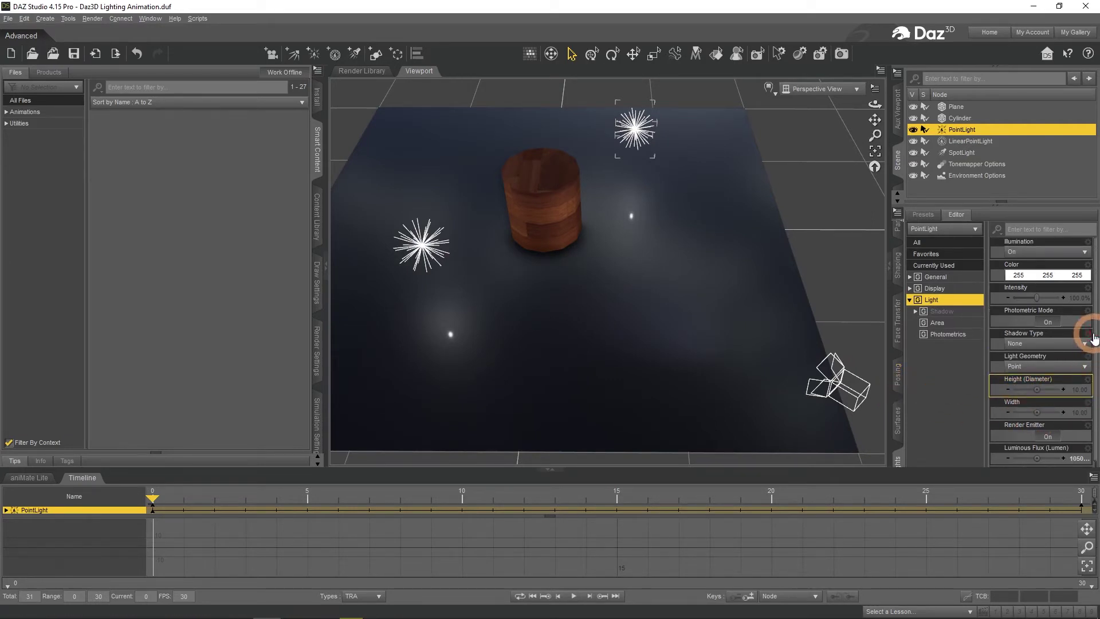
click(1029, 262)
click(1071, 257)
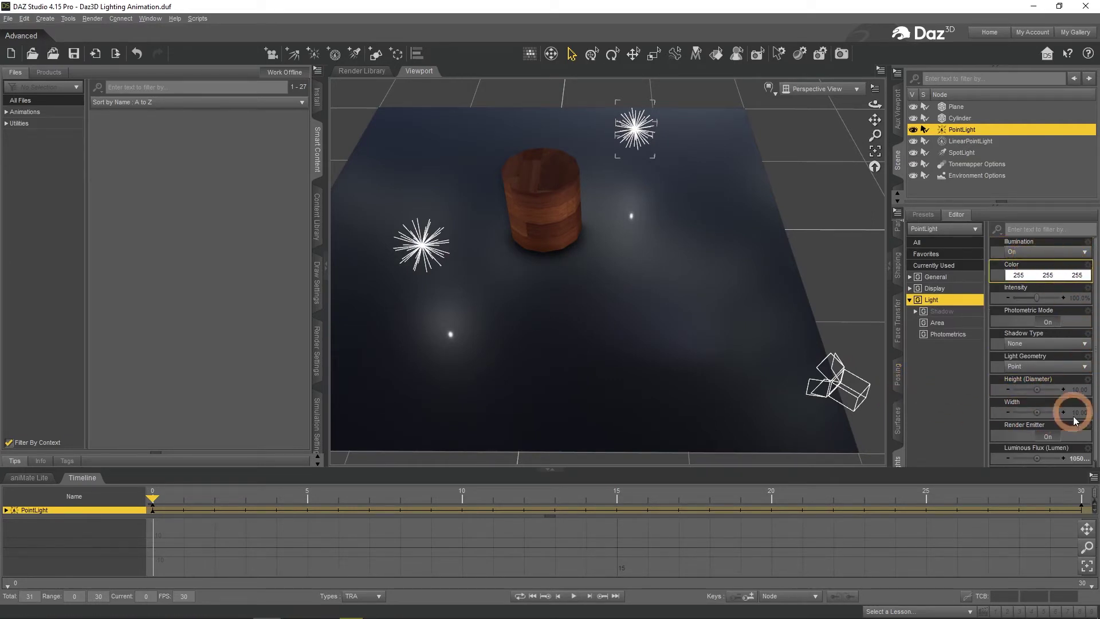
At frame 30, set the point light's Illumination to Off and preview the fade.
click(1081, 496)
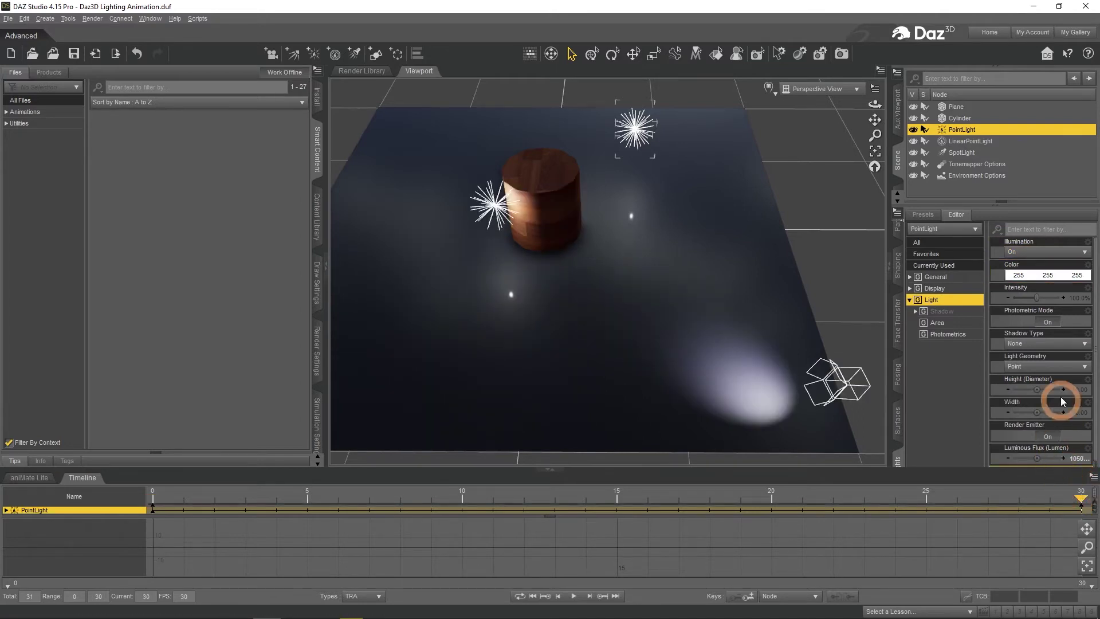
click(1038, 257)
click(1035, 264)
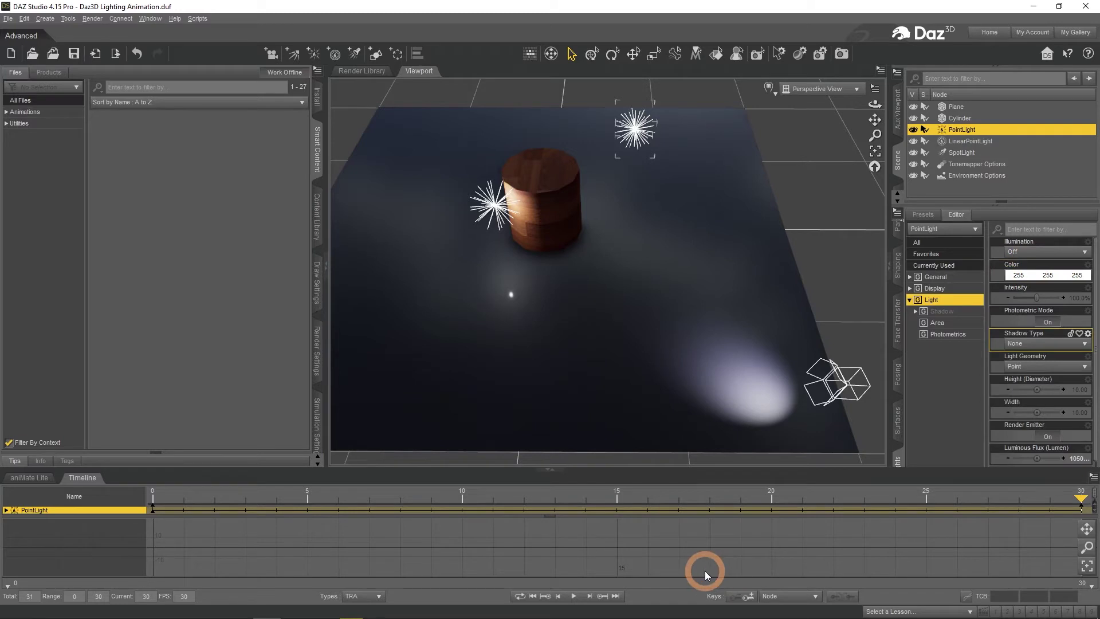
click(573, 596)
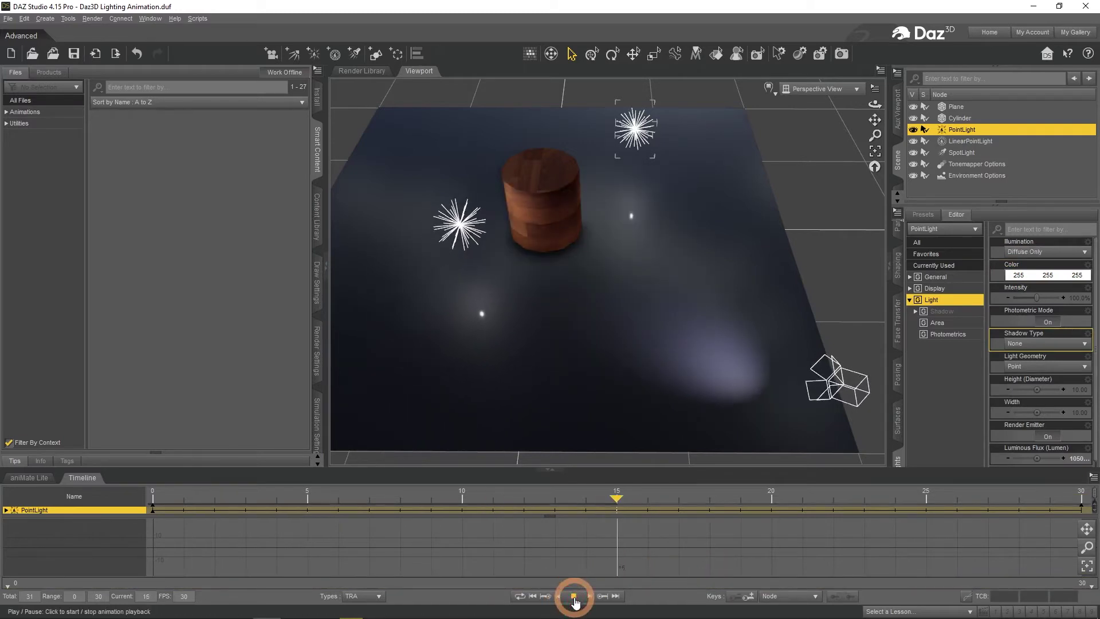
click(623, 215)
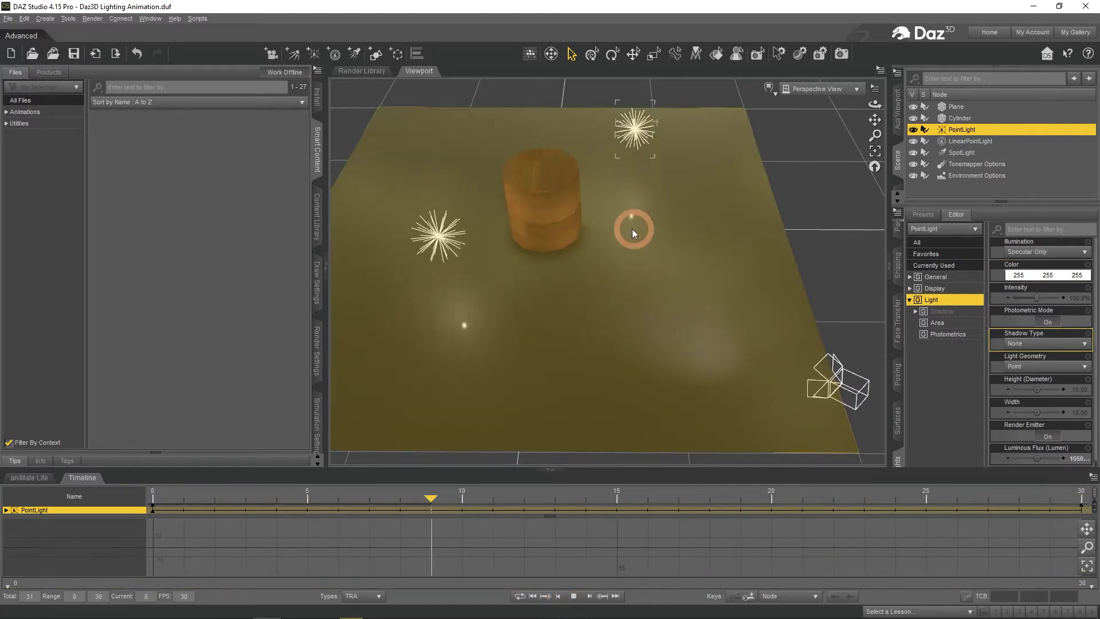
click(593, 584)
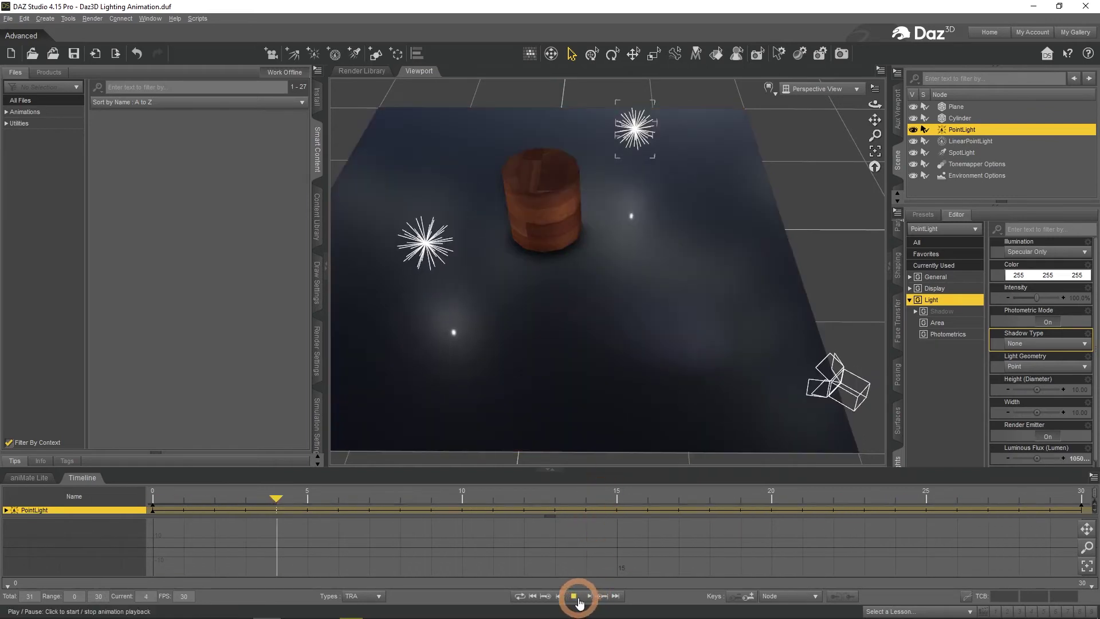
click(573, 597)
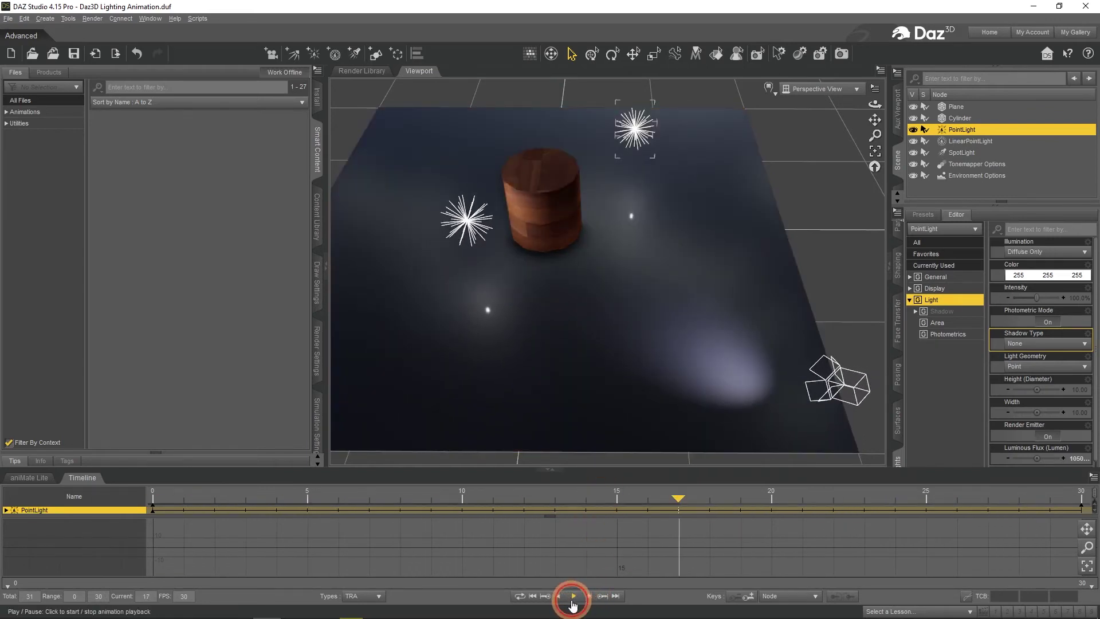
click(1073, 508)
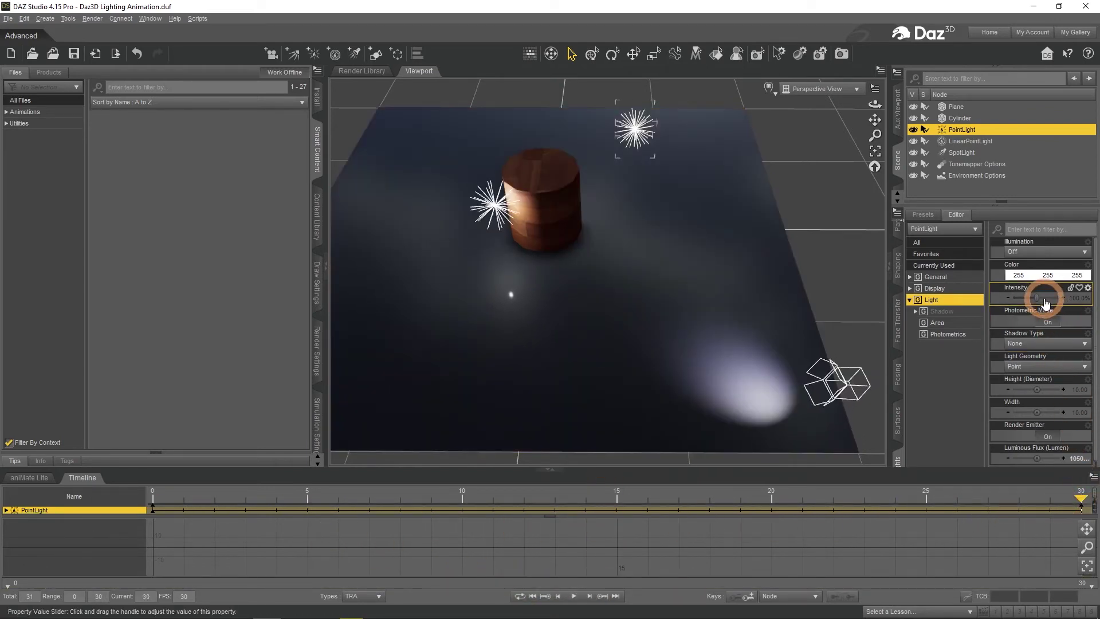
At frame 30, set the point light's intensity to 200% and its colour to cyan (0, 255, 213).
mouse_move(1081, 301)
mouse_down()
mouse_move(1072, 296)
mouse_move(1097, 296)
mouse_move(975, 300)
mouse_move(1080, 302)
mouse_move(1038, 299)
mouse_move(1045, 285)
mouse_move(1071, 285)
mouse_up()
click(1073, 276)
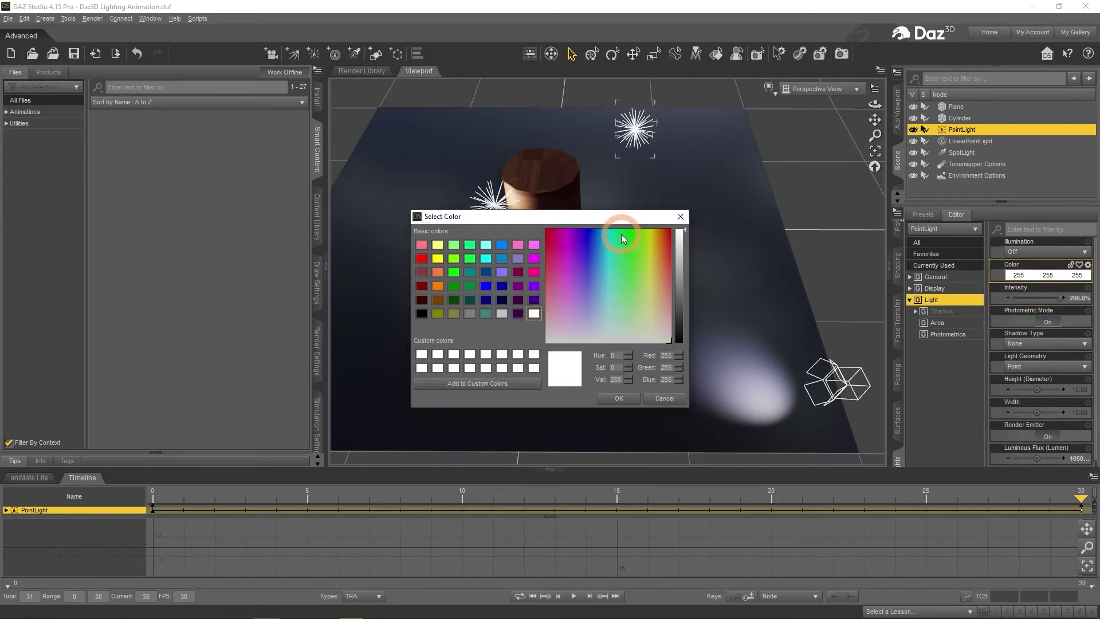
drag(620, 233, 612, 228)
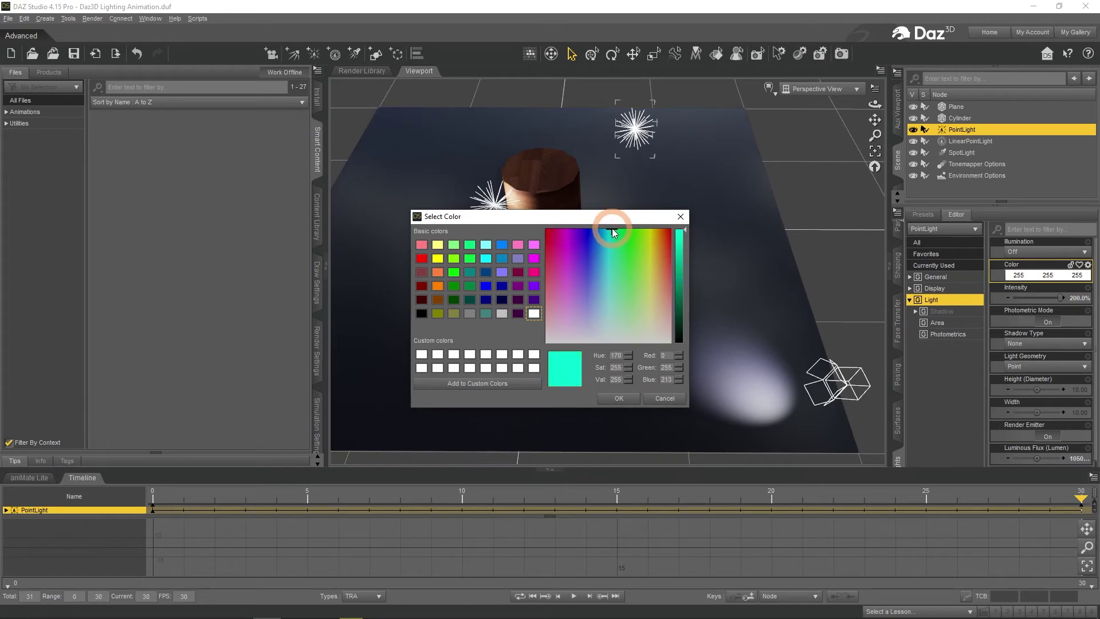
click(628, 399)
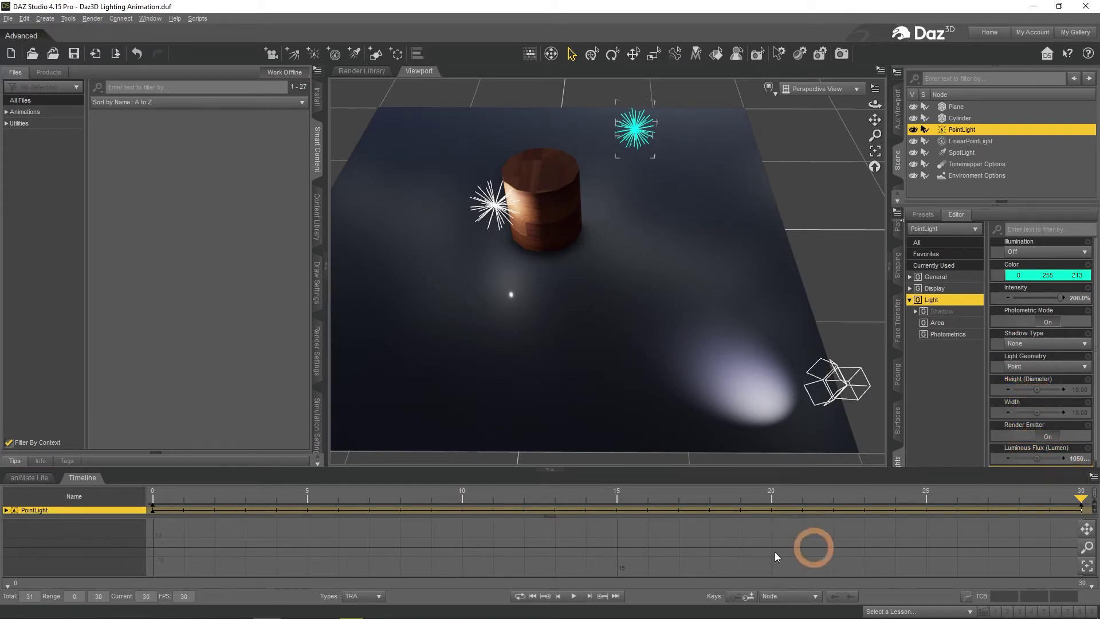
Preview the animation, then scrub the timeline between frames 24 and 30 to review the cyan blend.
click(573, 596)
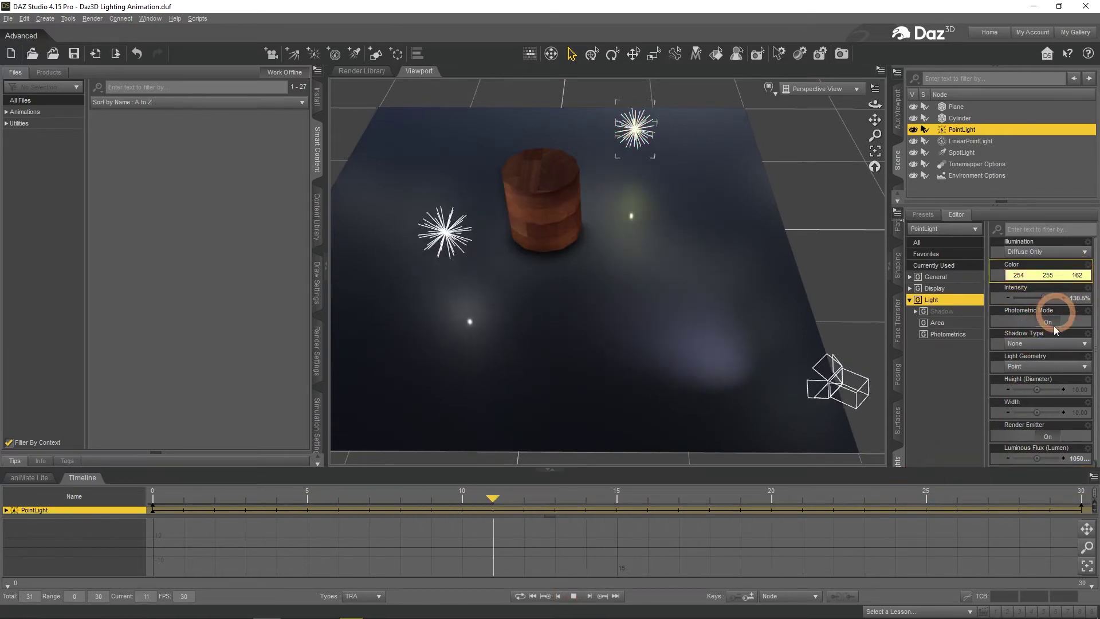
click(575, 598)
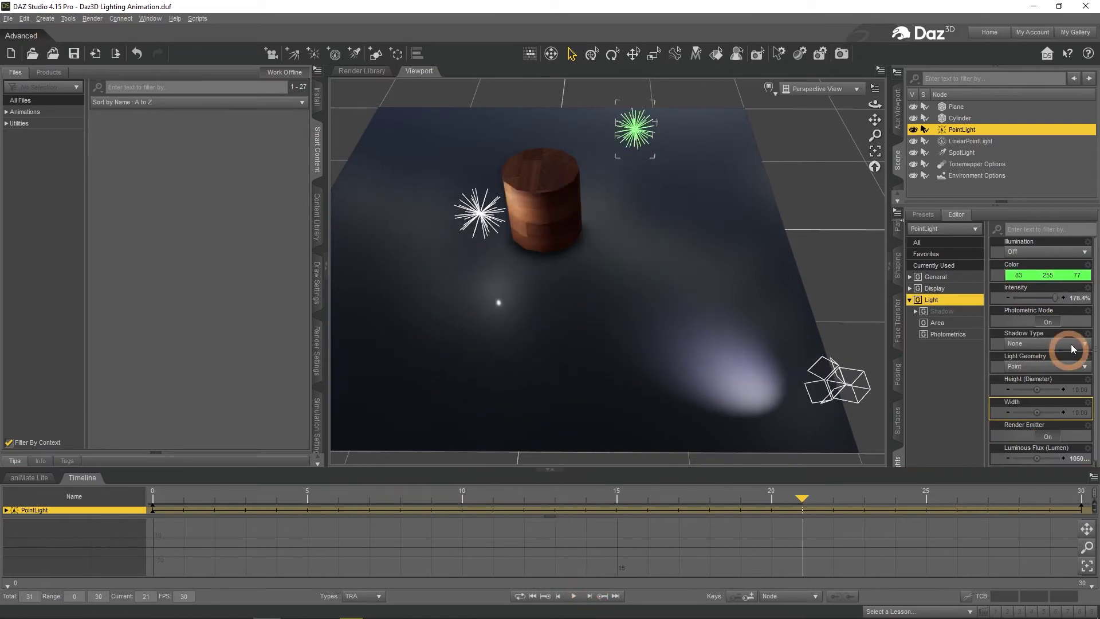
click(1080, 277)
click(800, 497)
drag(801, 498, 1073, 508)
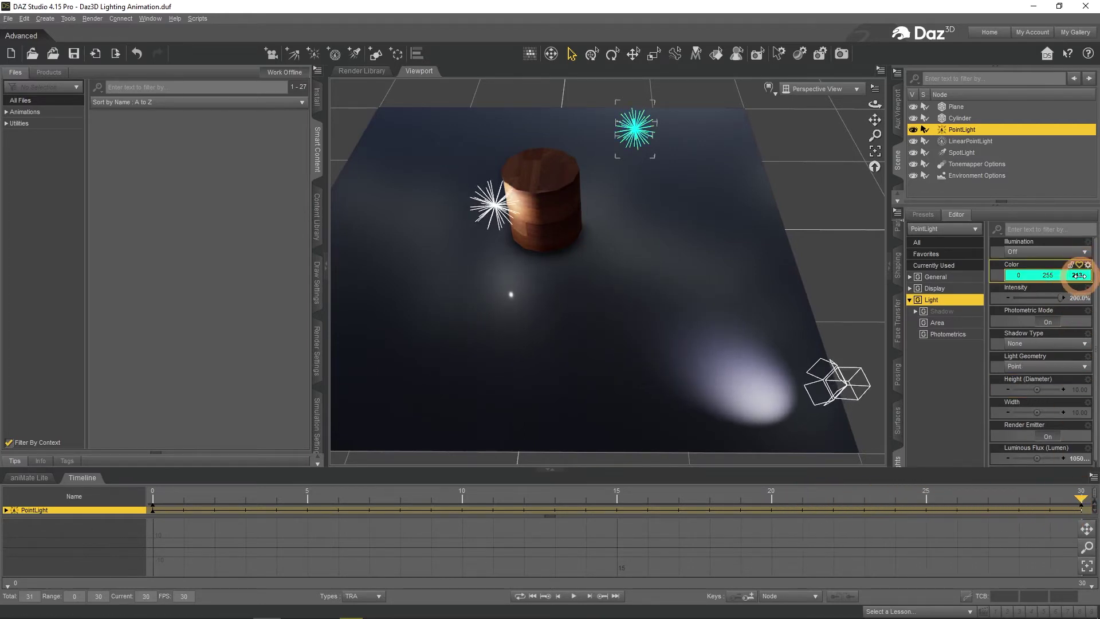
mouse_move(1080, 498)
mouse_down()
mouse_move(579, 506)
mouse_move(211, 493)
mouse_move(1089, 518)
mouse_up()
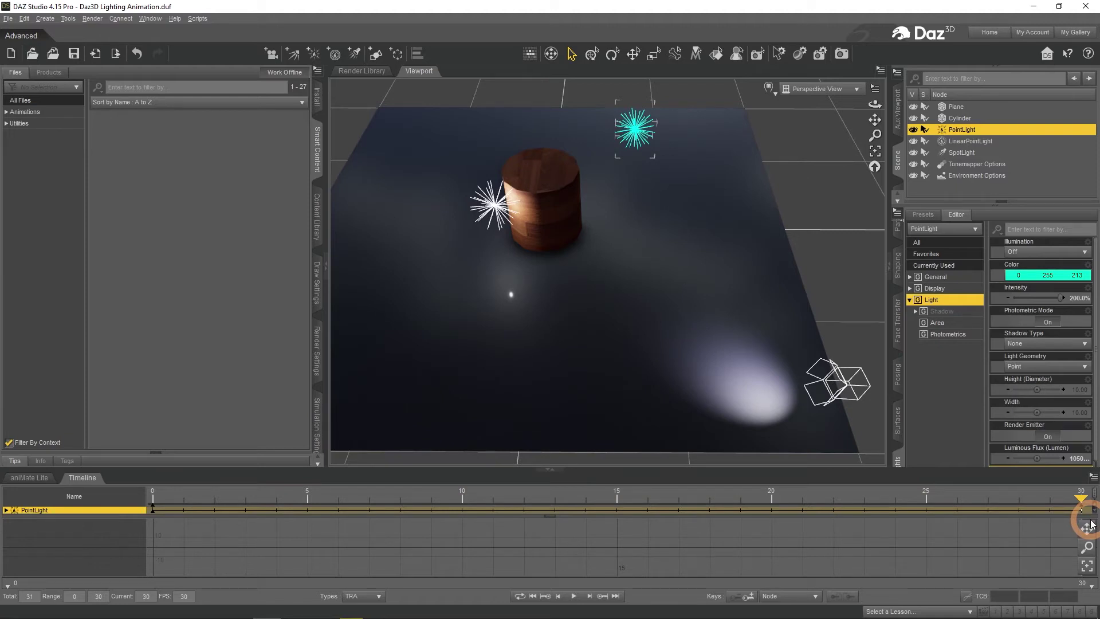
Turn the point light's Illumination On and raise its Luminous Flux at frame 30.
click(957, 396)
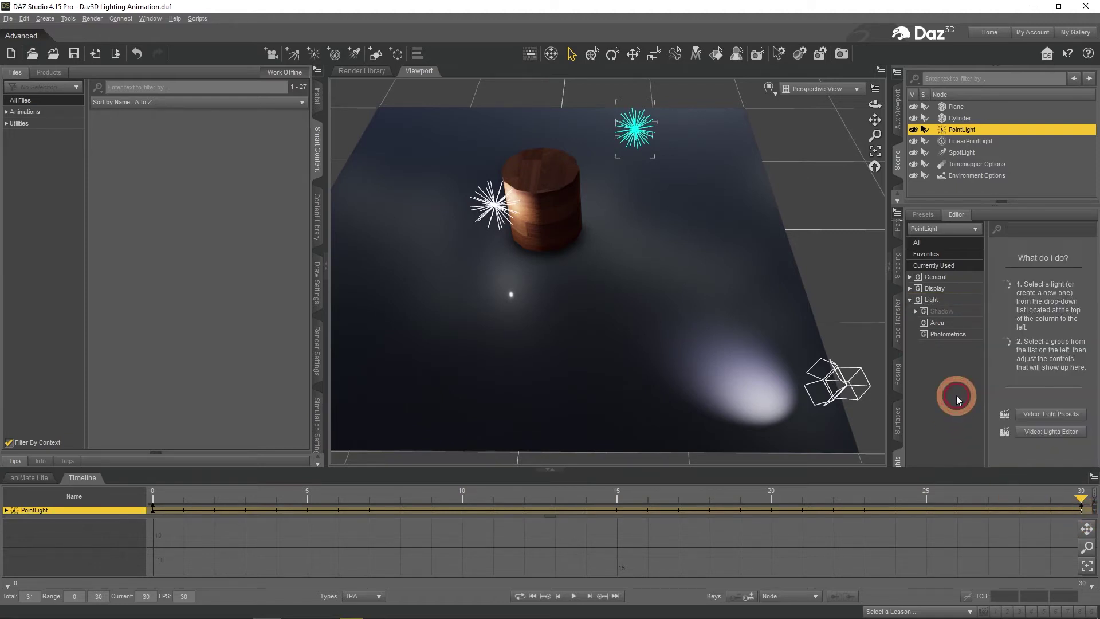
click(935, 277)
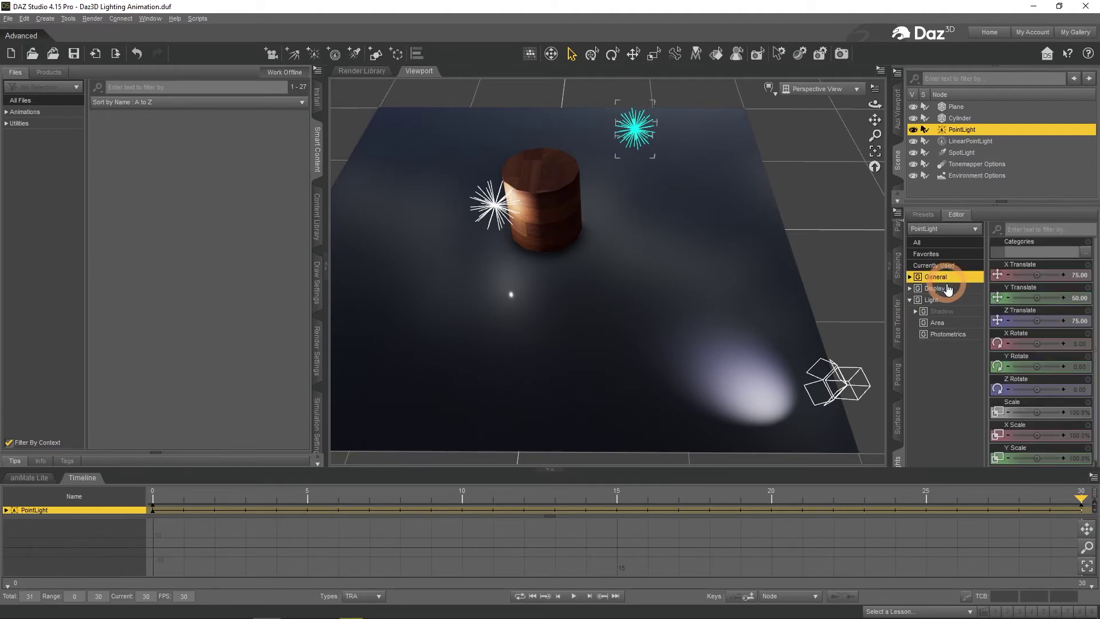
click(931, 300)
click(1023, 253)
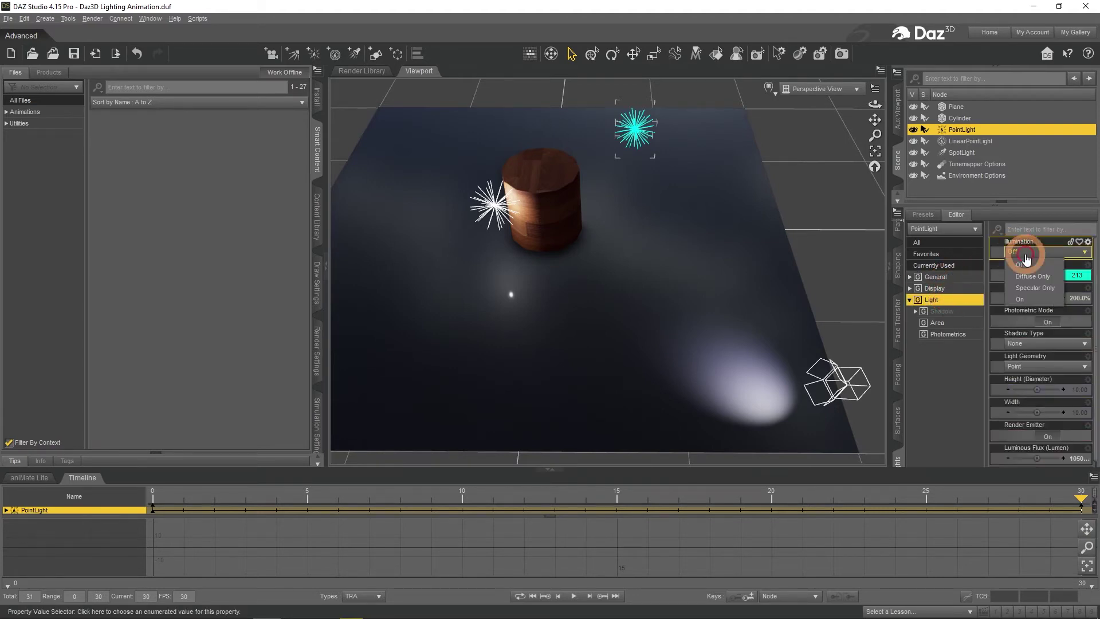
click(1029, 298)
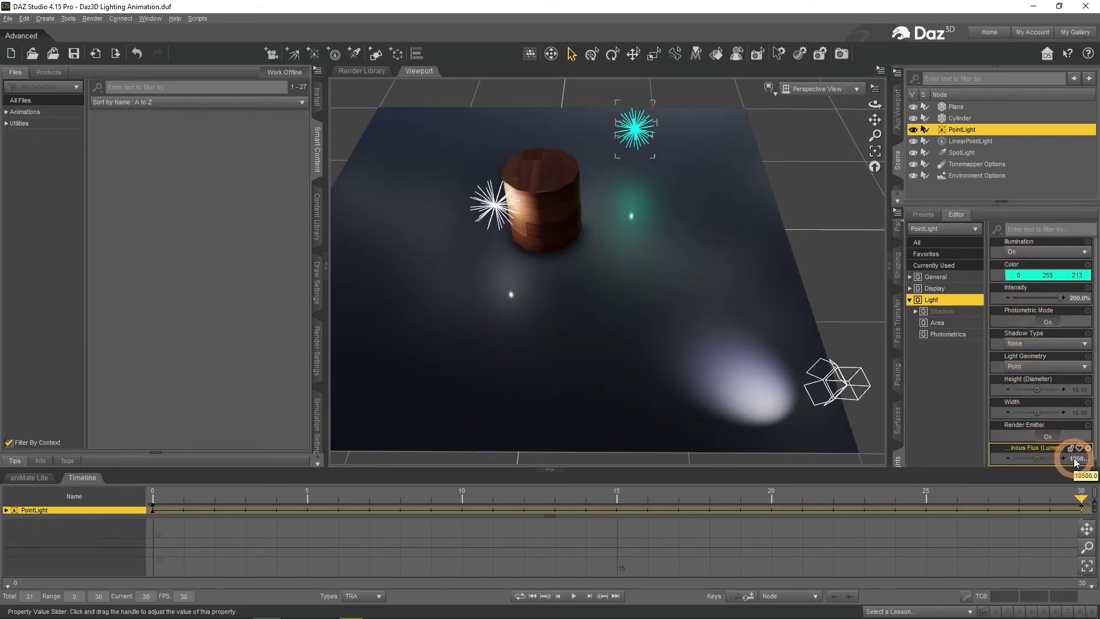
double_click(1046, 458)
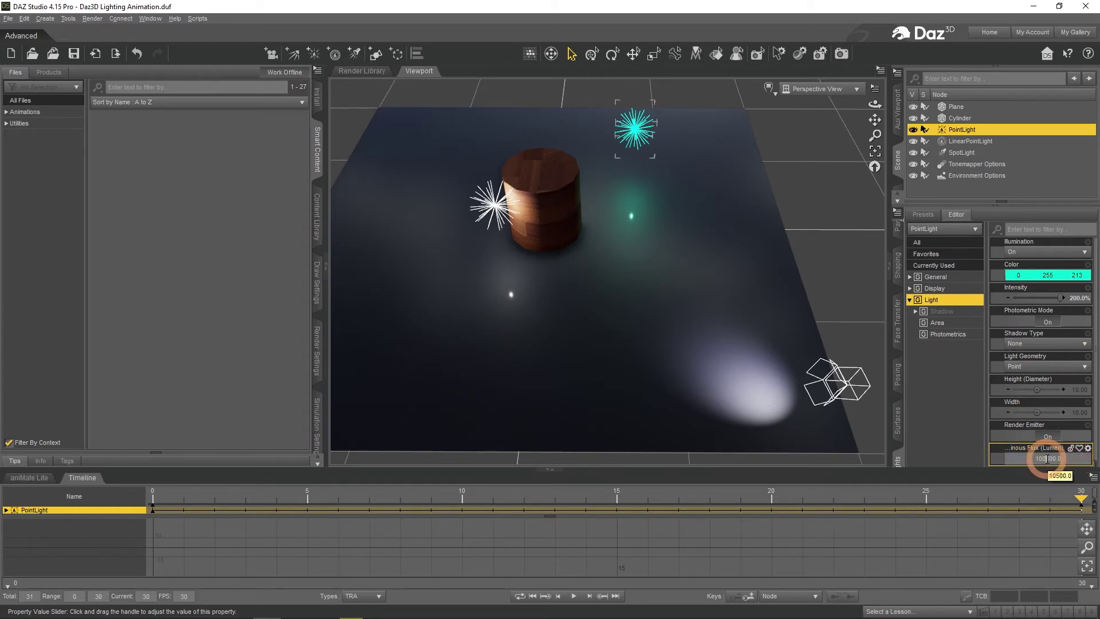
key(Return)
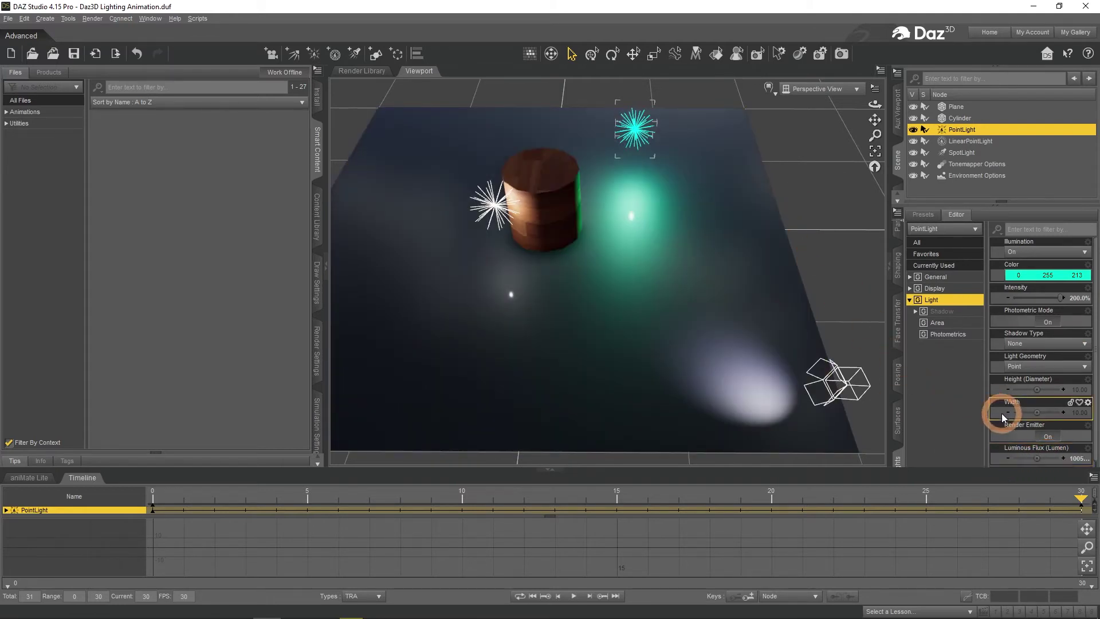
Move to frame 30 and key the point light's Temperature at 1000 K.
click(573, 596)
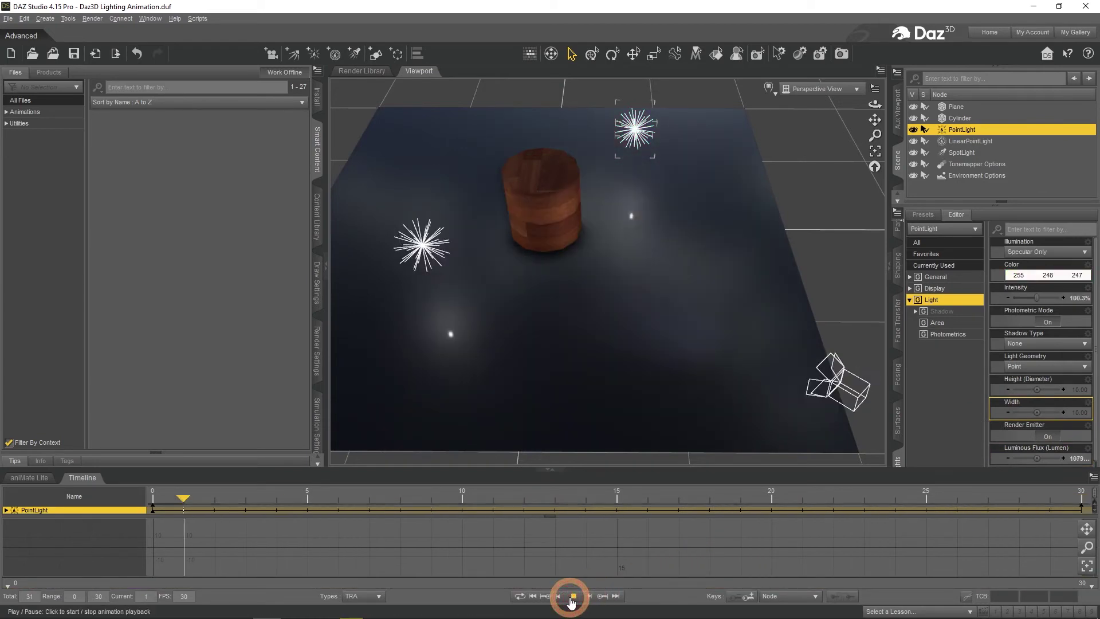
click(573, 597)
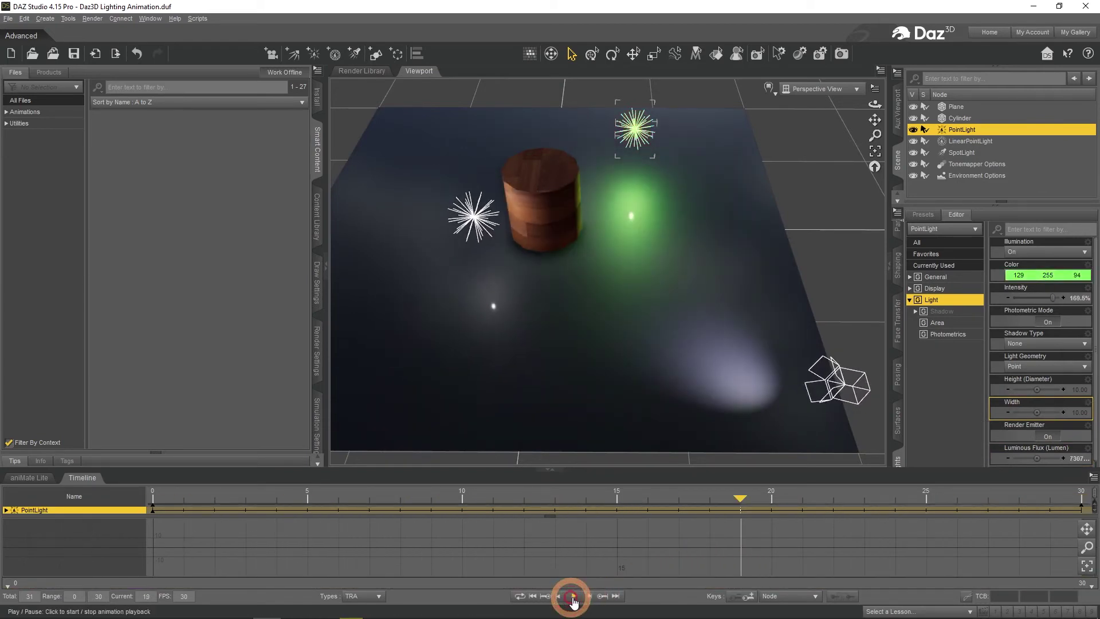
drag(756, 499, 1068, 498)
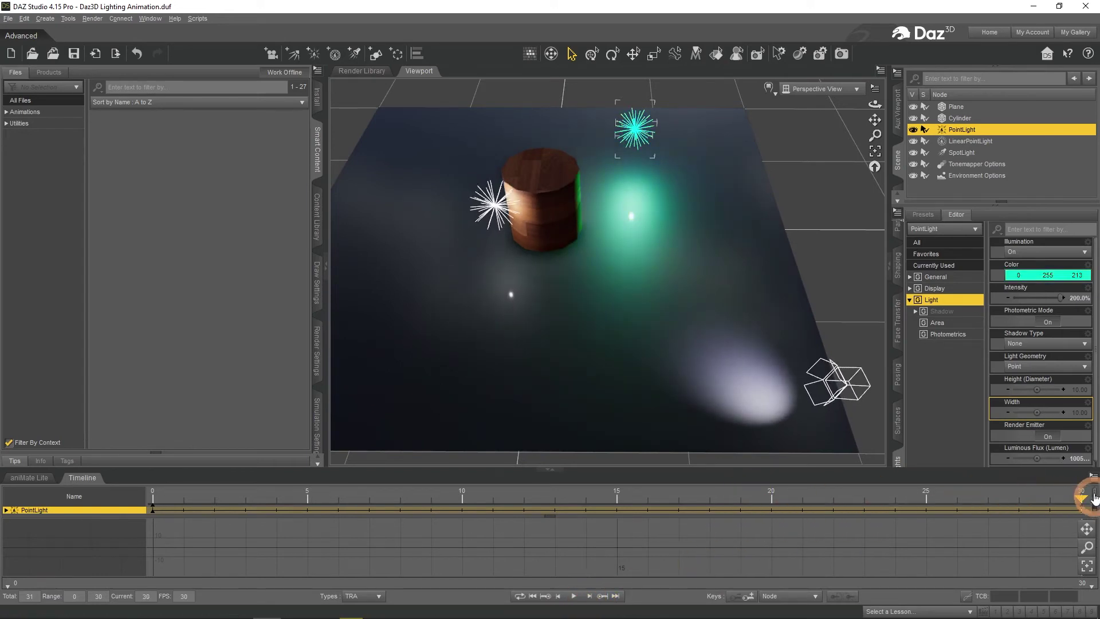
scroll(1094, 437, down, 2)
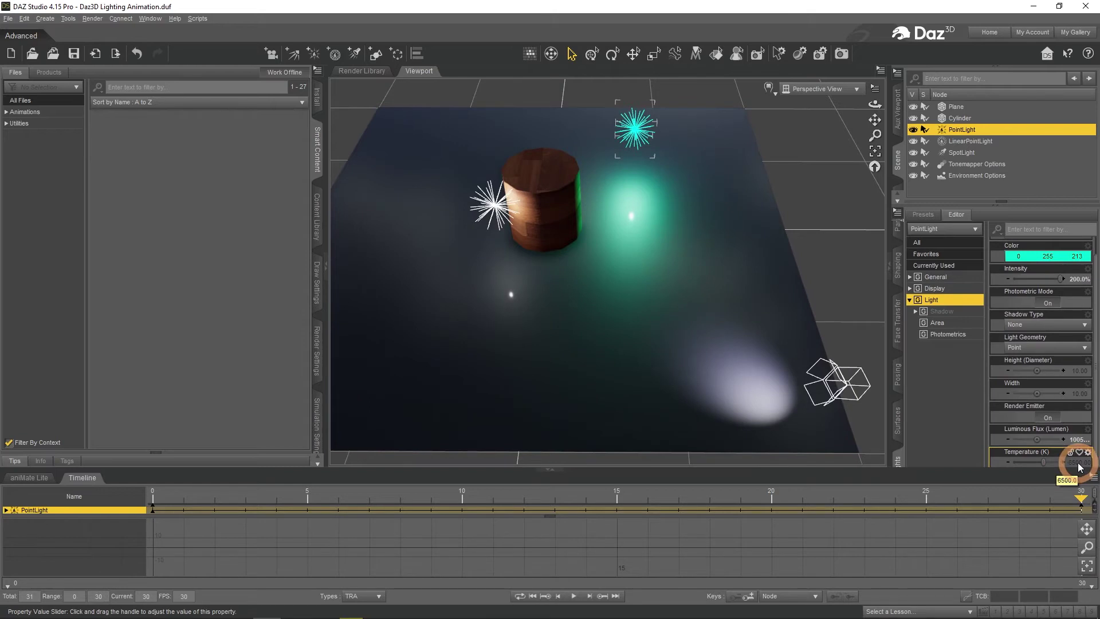
click(1080, 462)
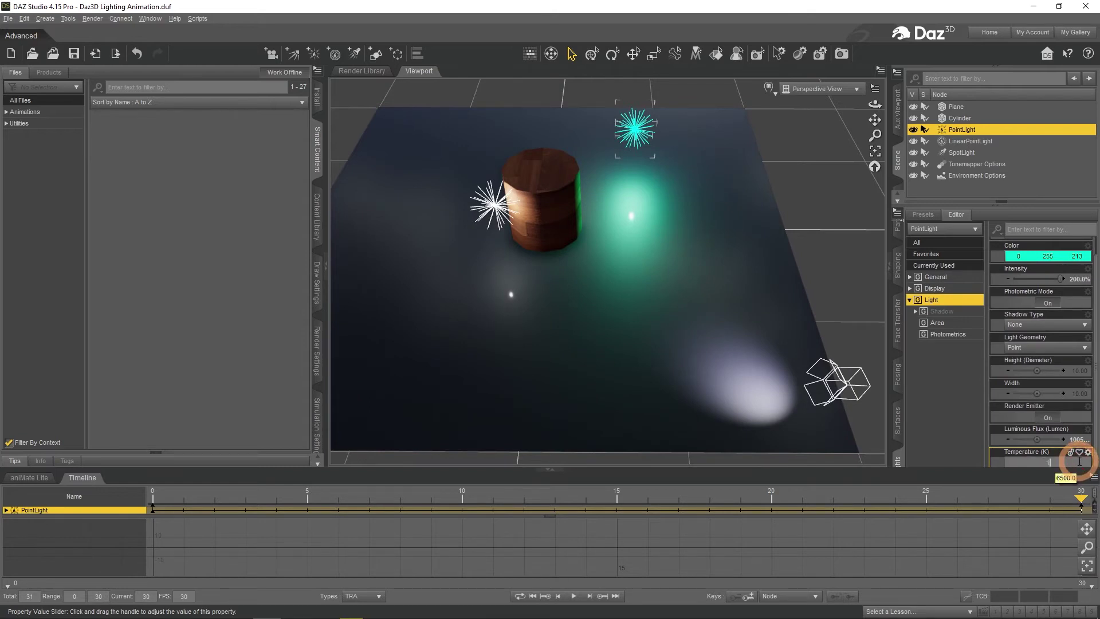
key(Return)
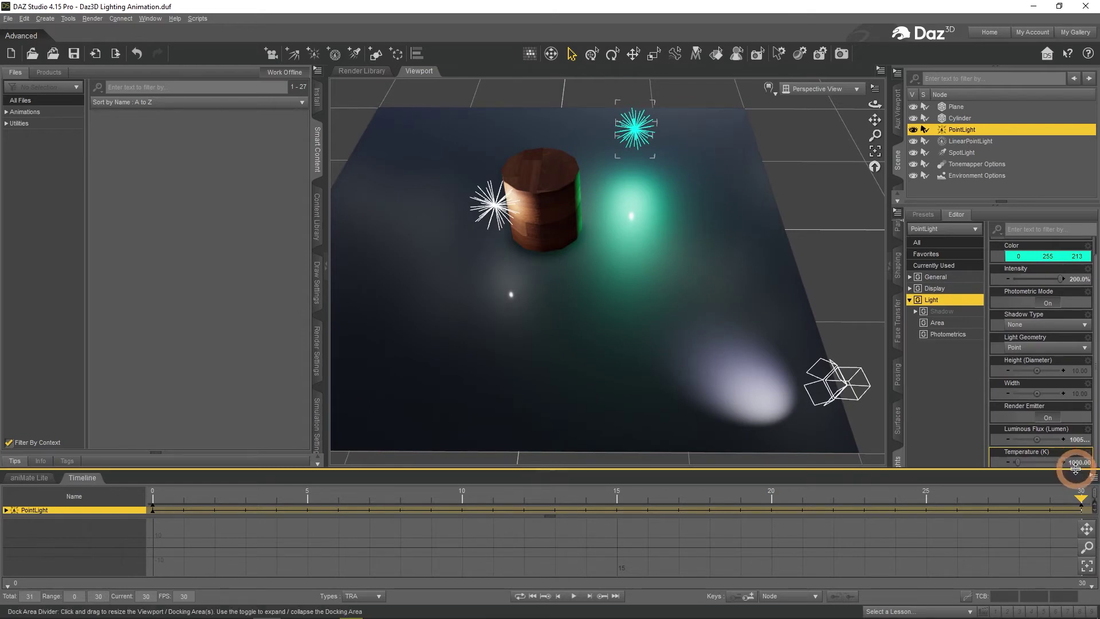
Key the point light's temperature at 6500 K on frame 0.
click(153, 500)
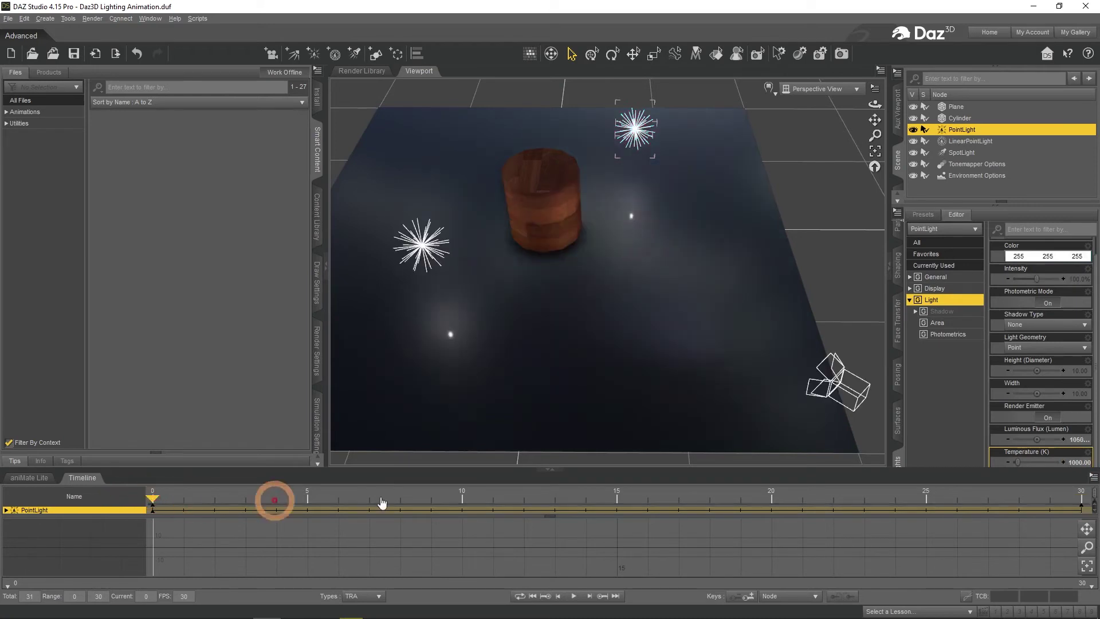
click(1076, 464)
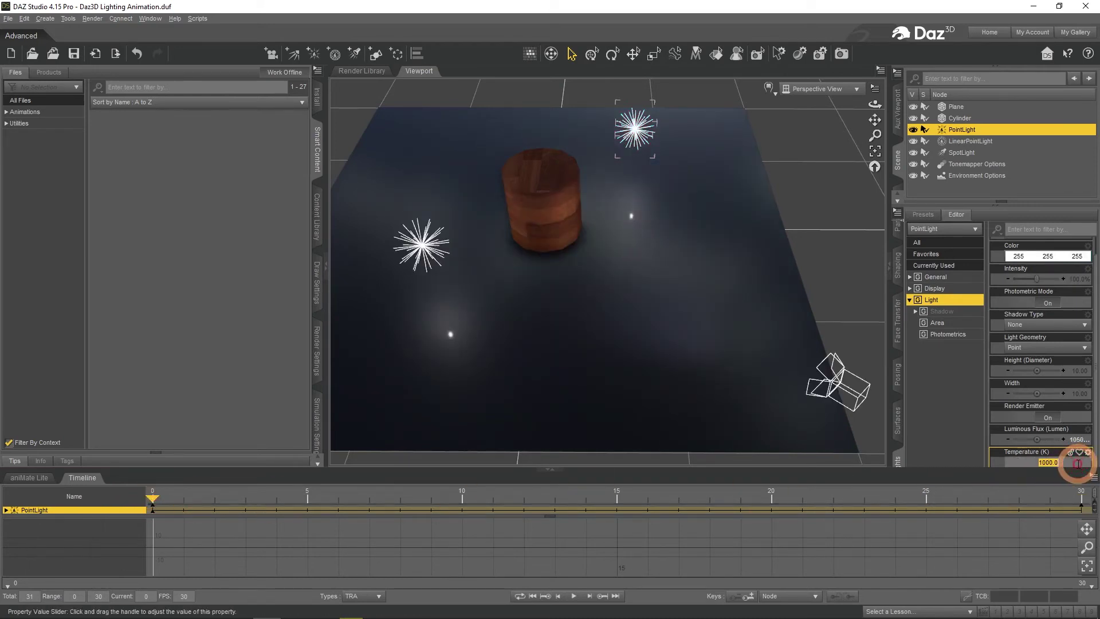
text(6500)
key(Return)
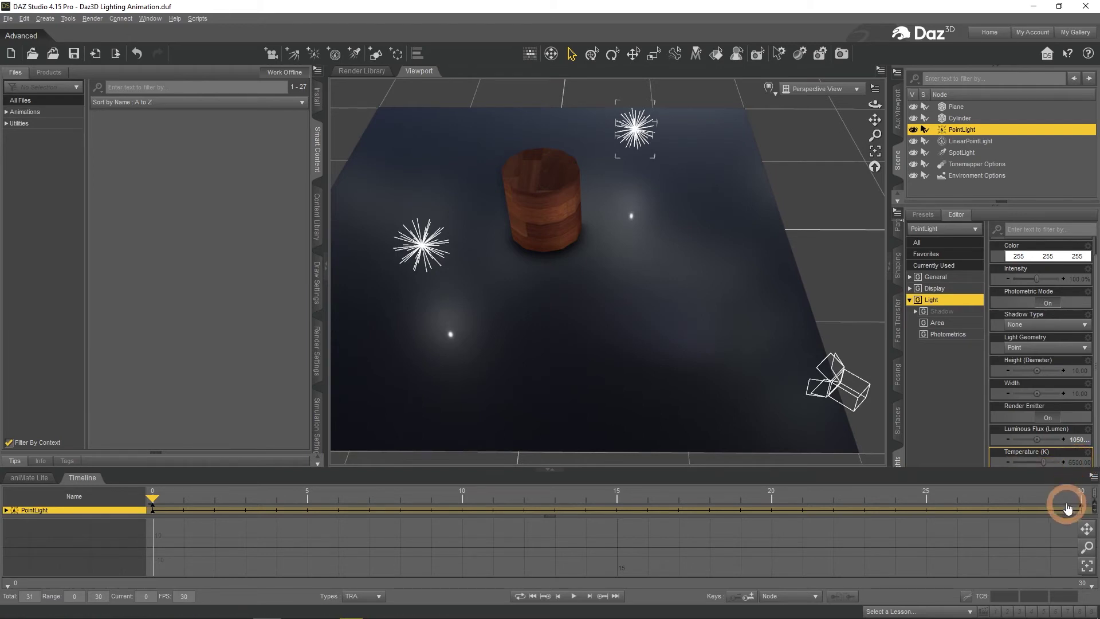
Preview the temperature animation and scrub back to the end of the timeline.
click(1081, 496)
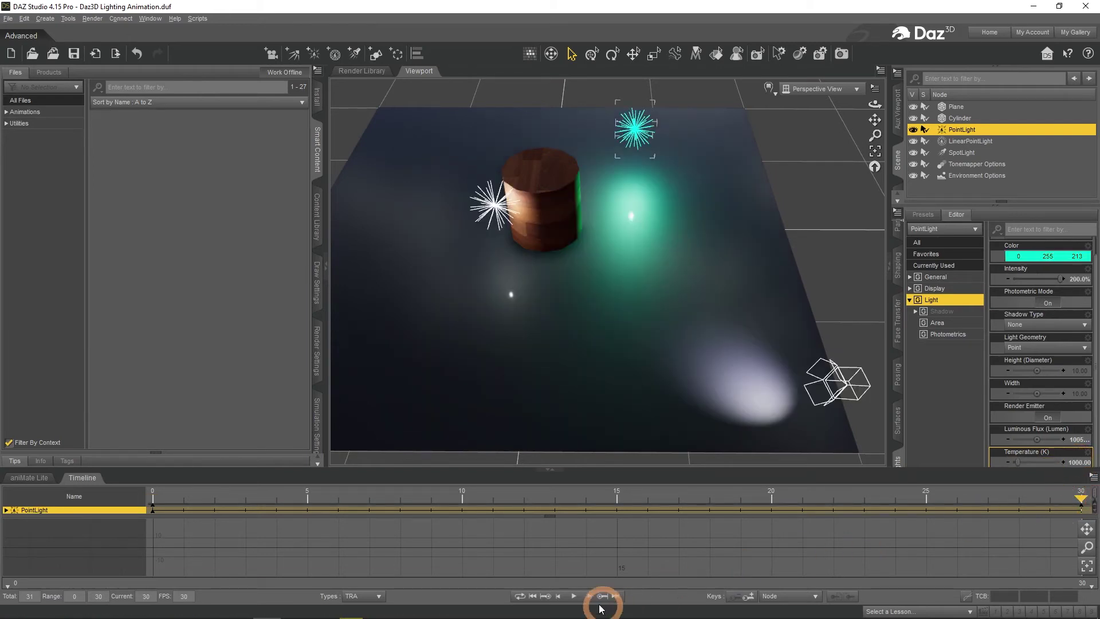
click(574, 597)
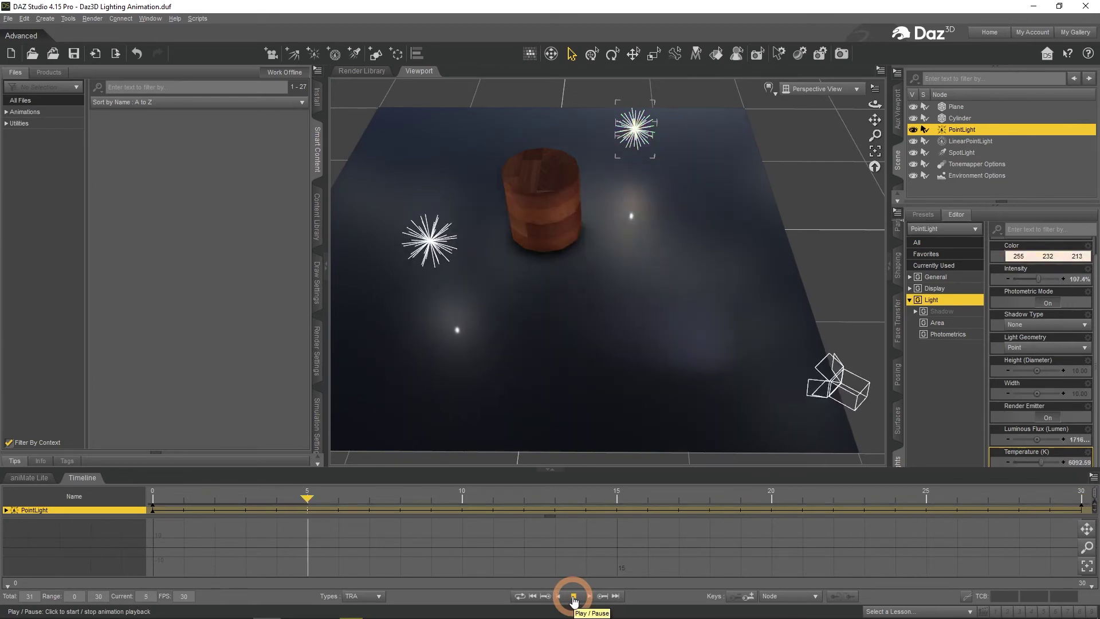
click(573, 597)
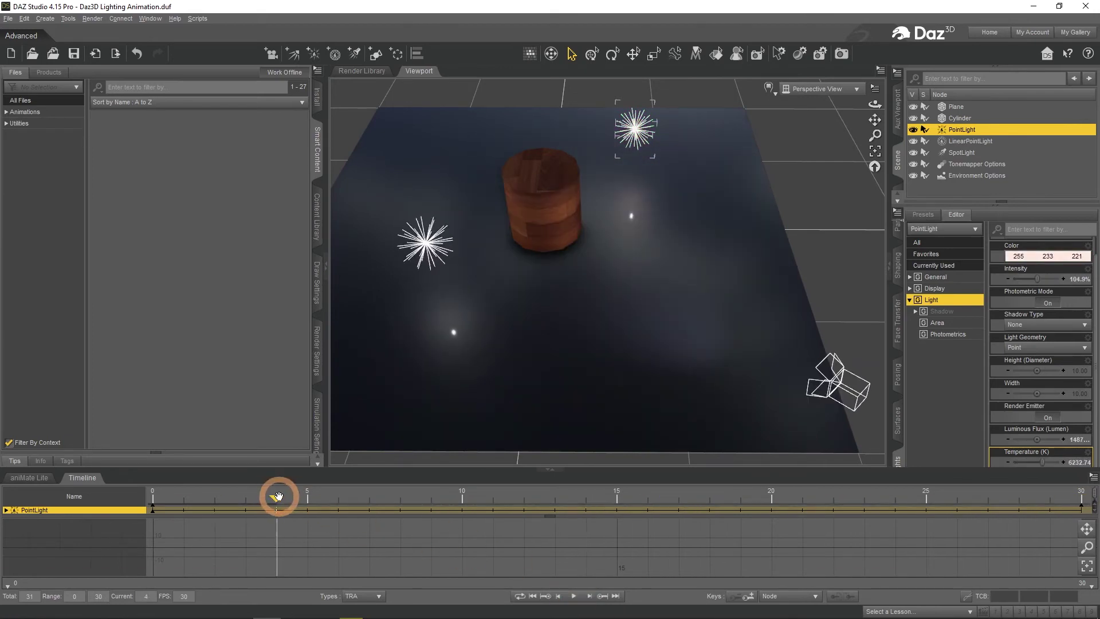
drag(278, 497, 1083, 490)
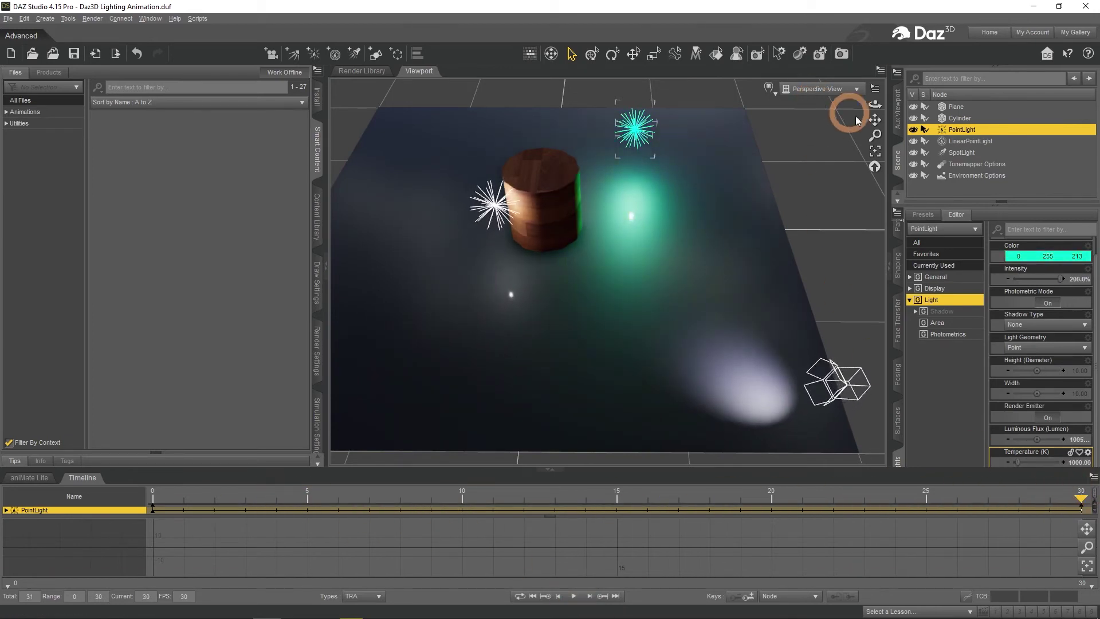
Preview in NVIDIA Iray, set the temperature to 6500 K, then switch to a darker shaded style.
click(769, 88)
click(782, 239)
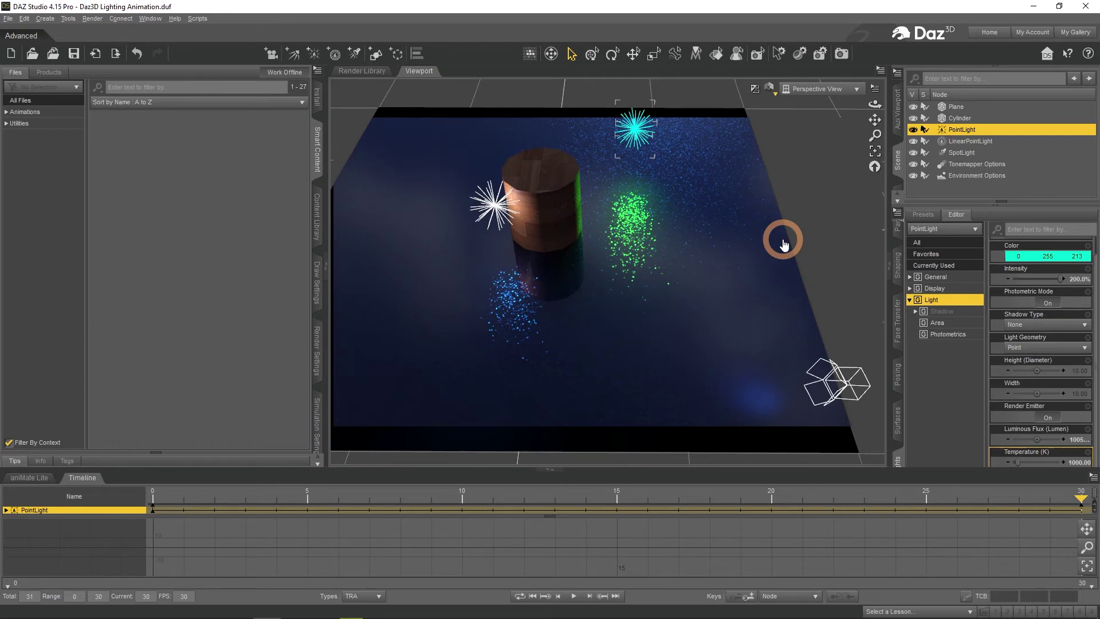
click(1075, 461)
text(6500)
key(Return)
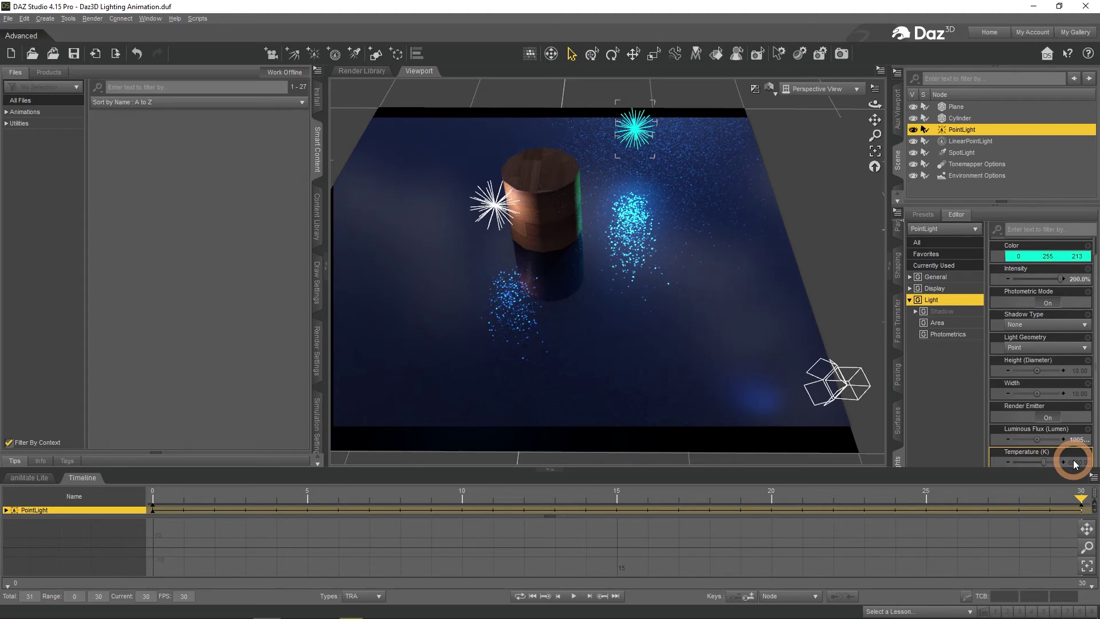
click(770, 88)
click(795, 200)
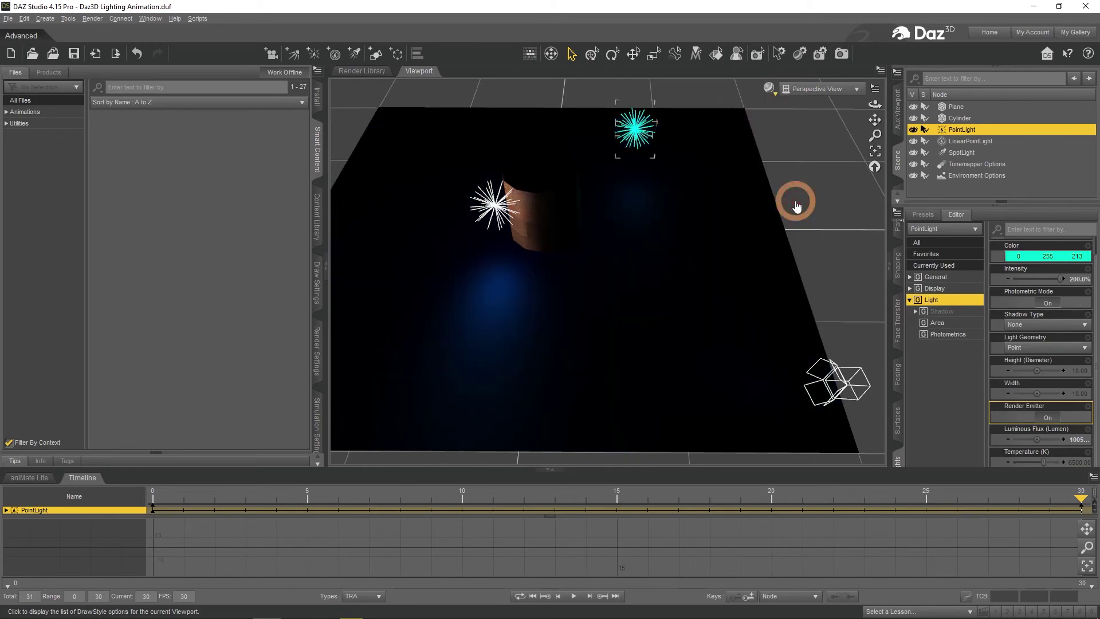
Use Filament PBR shading, delete the spotlight's frame-30 key and narrow its Spread Angle to 4.39.
click(769, 89)
click(783, 222)
click(862, 390)
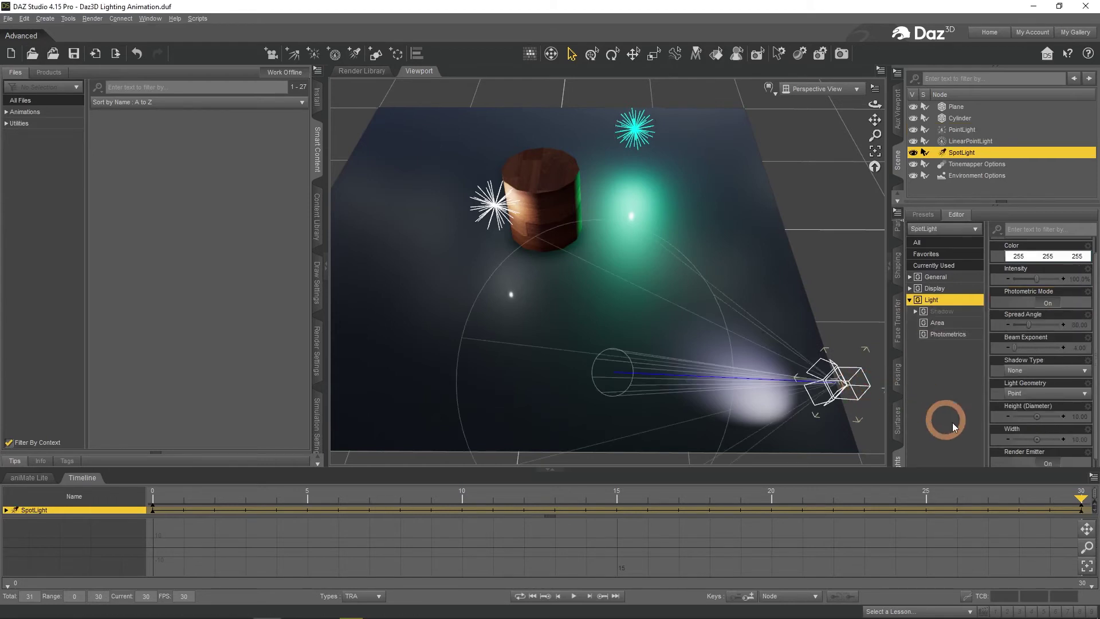
click(1082, 513)
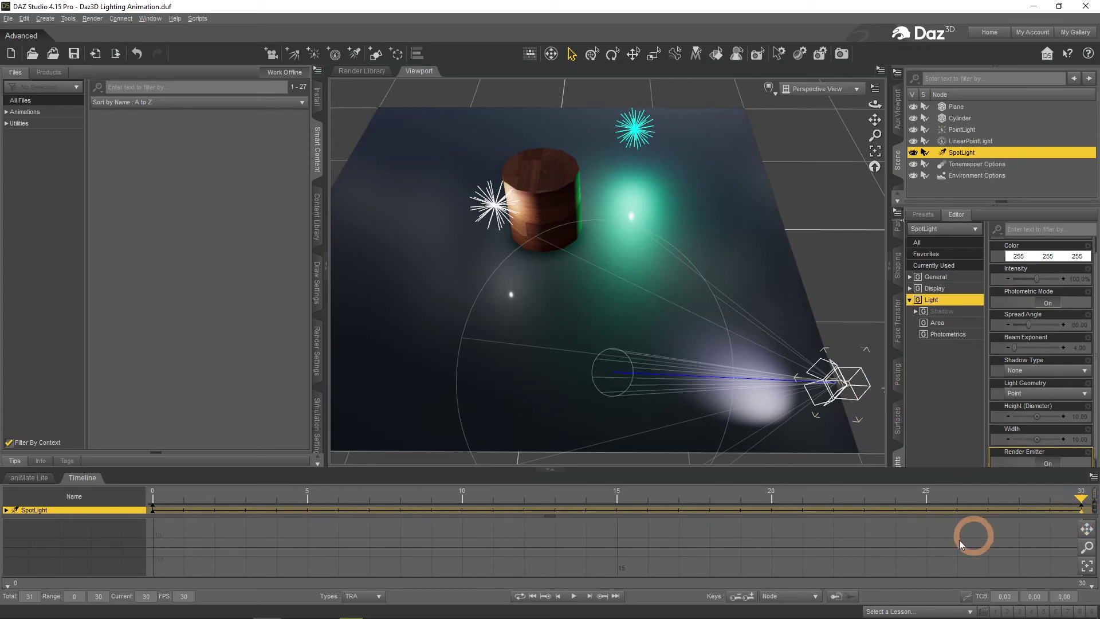
click(734, 598)
click(905, 534)
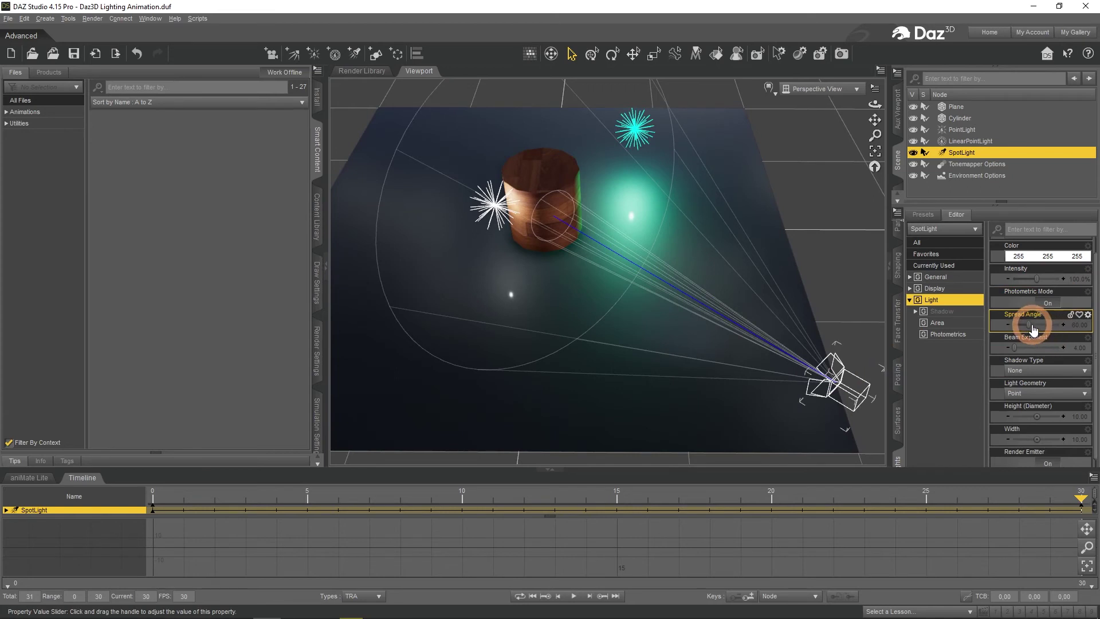
drag(1033, 330, 1014, 327)
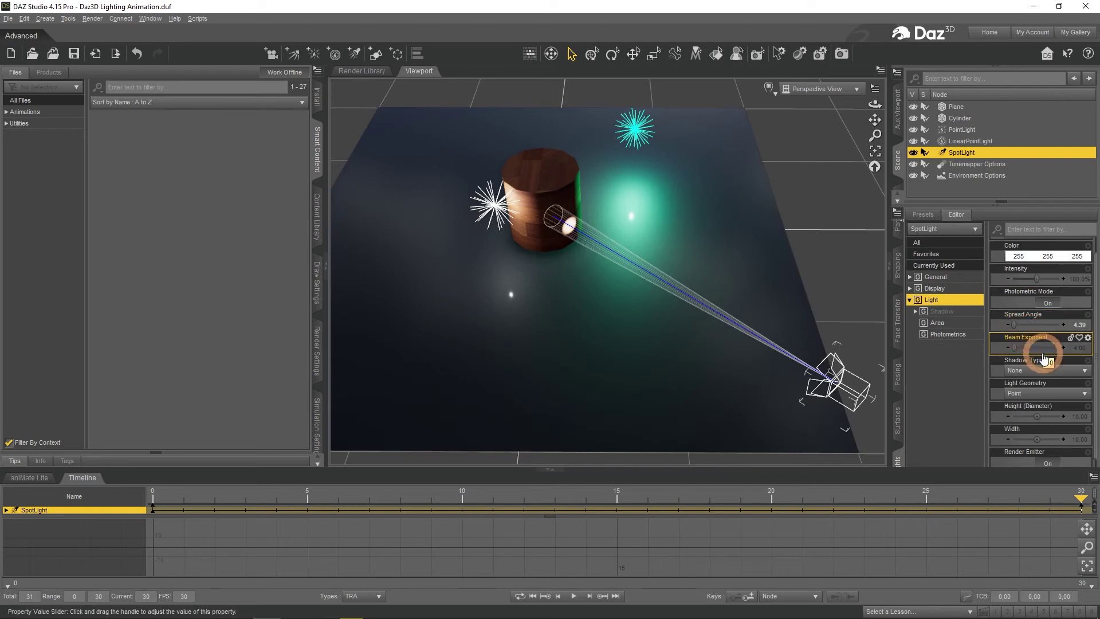
Make the spotlight's Light Geometry a Disc with Height and Width of 100.
click(1048, 395)
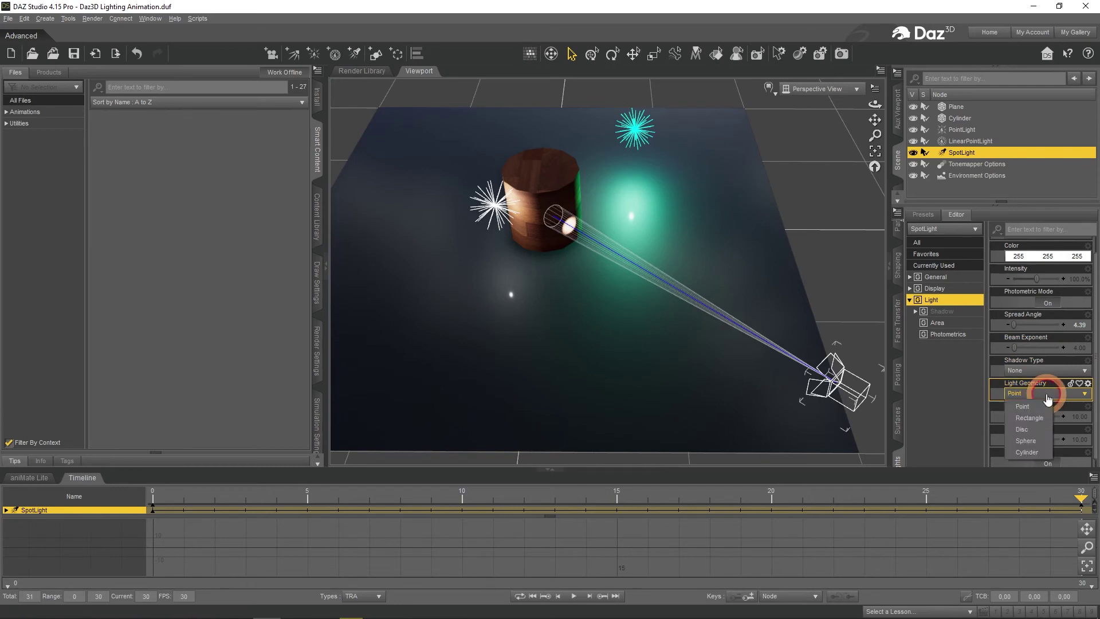
click(1036, 434)
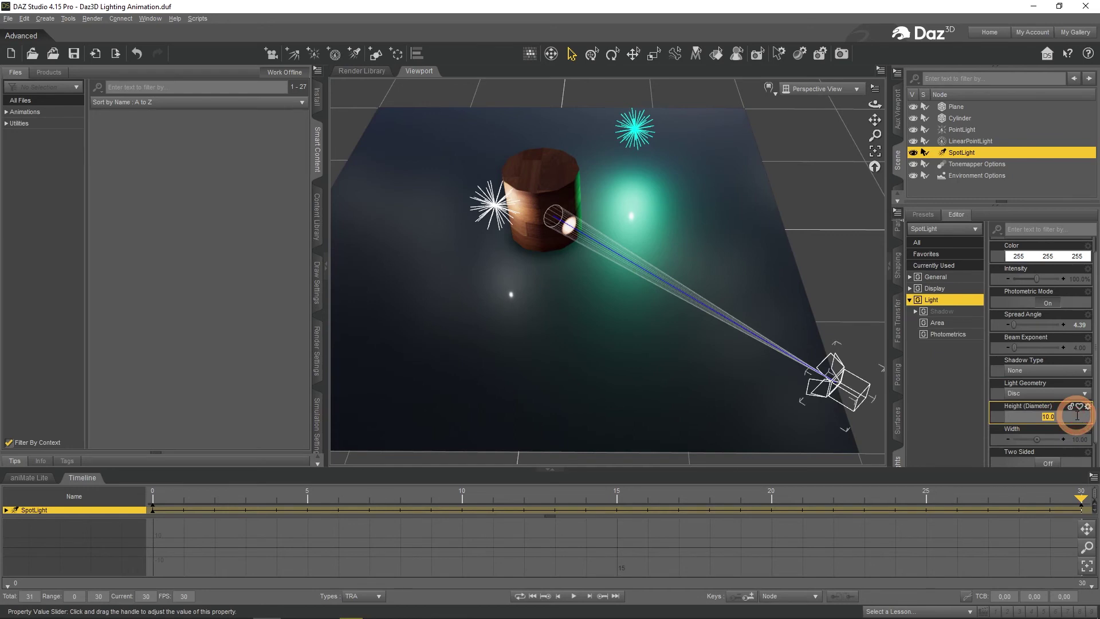
text(00)
key(Return)
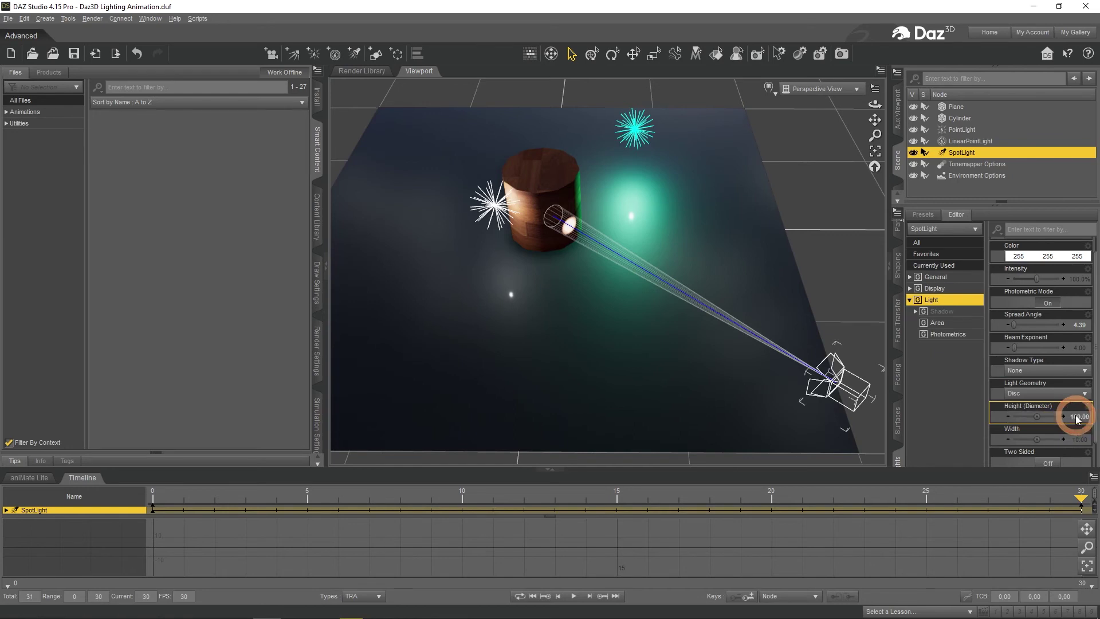
click(1078, 440)
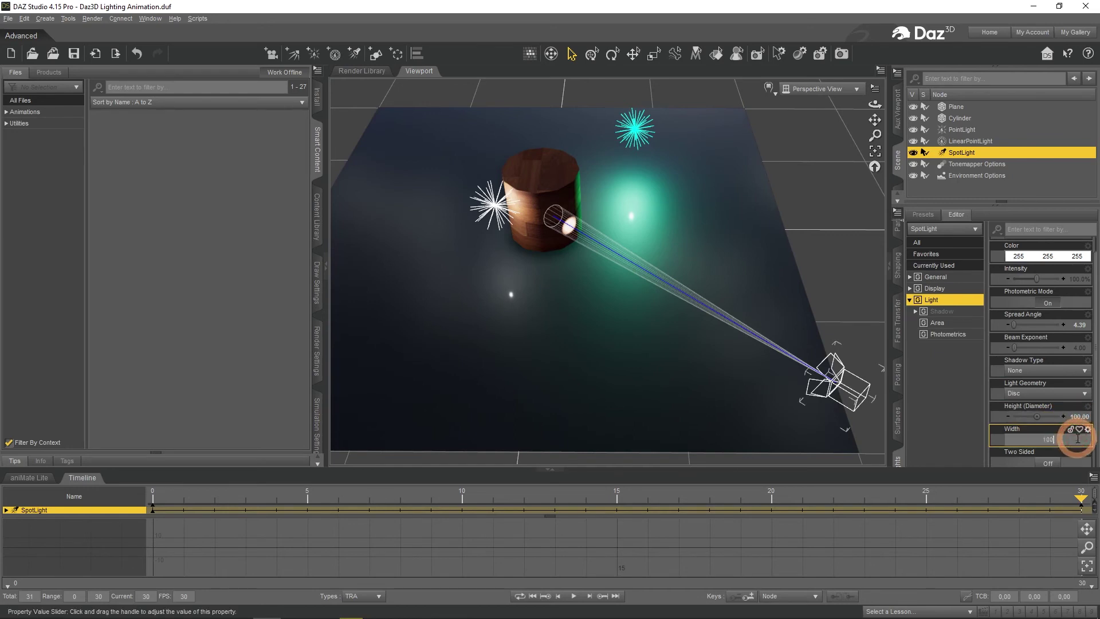
key(Return)
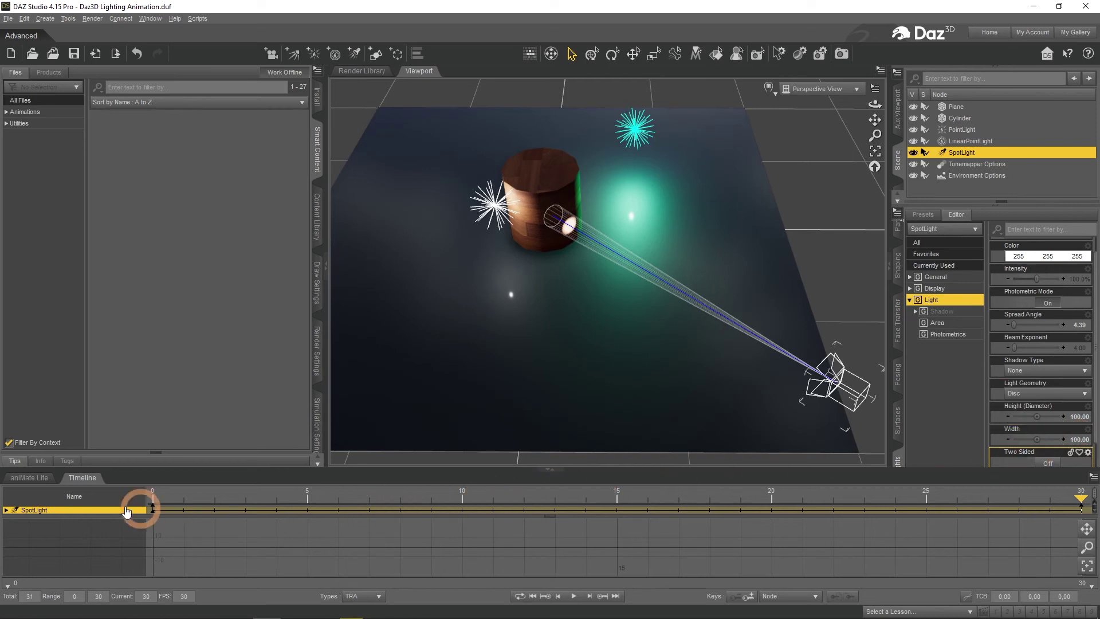
Compare frame 0 with frame 30, then adjust the spotlight's Luminous Flux.
click(153, 500)
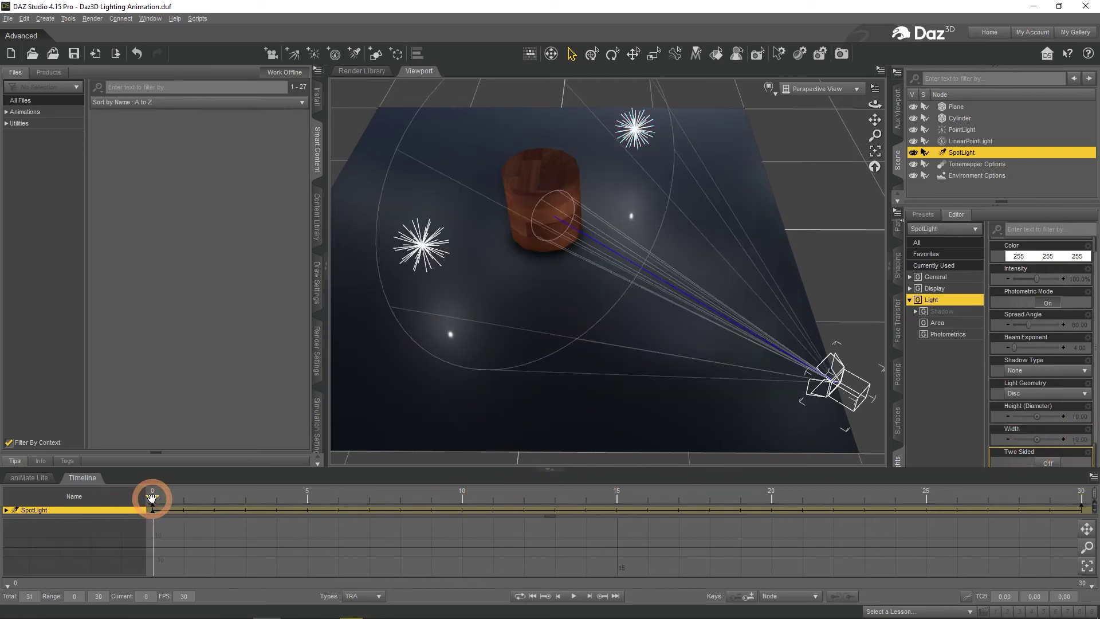
click(1081, 496)
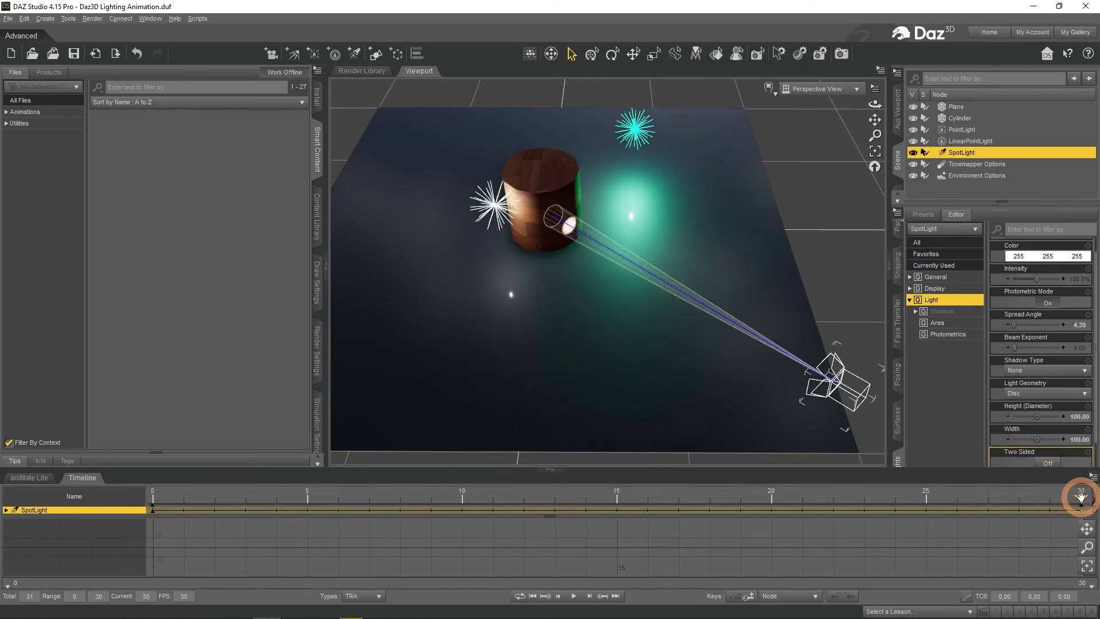
scroll(1065, 444, down, 2)
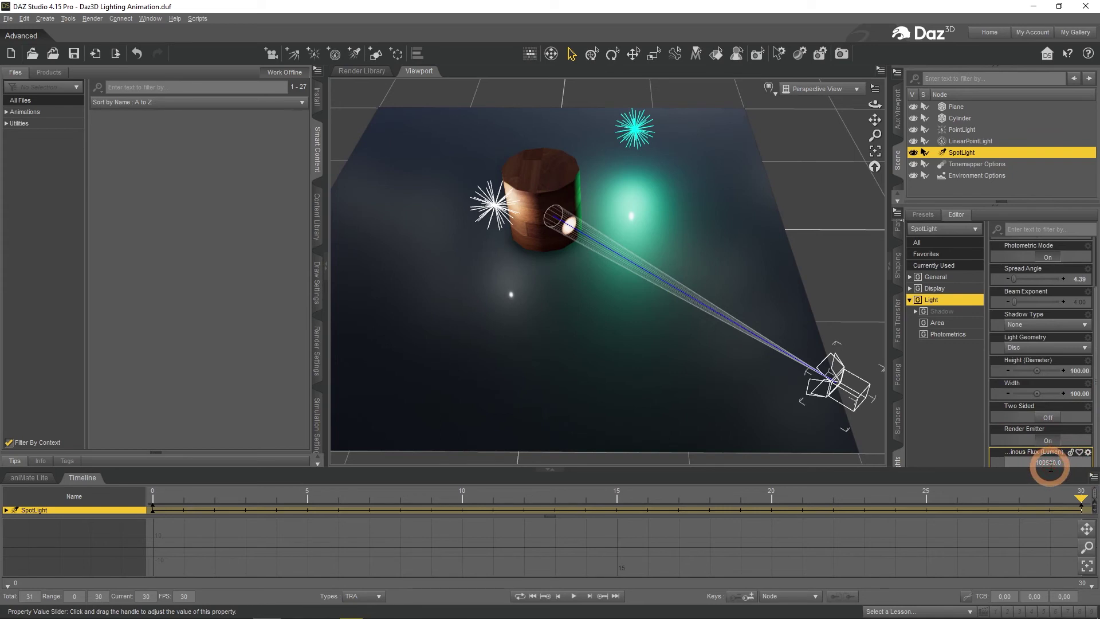
drag(1050, 467, 1052, 471)
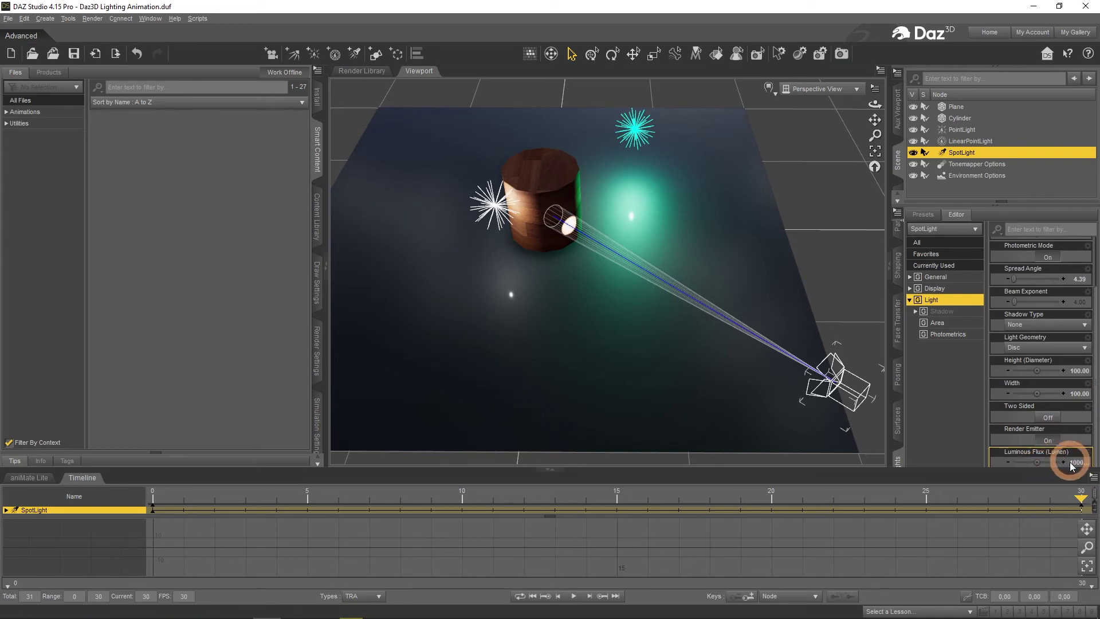
Play the light animation through once and stop it.
click(573, 596)
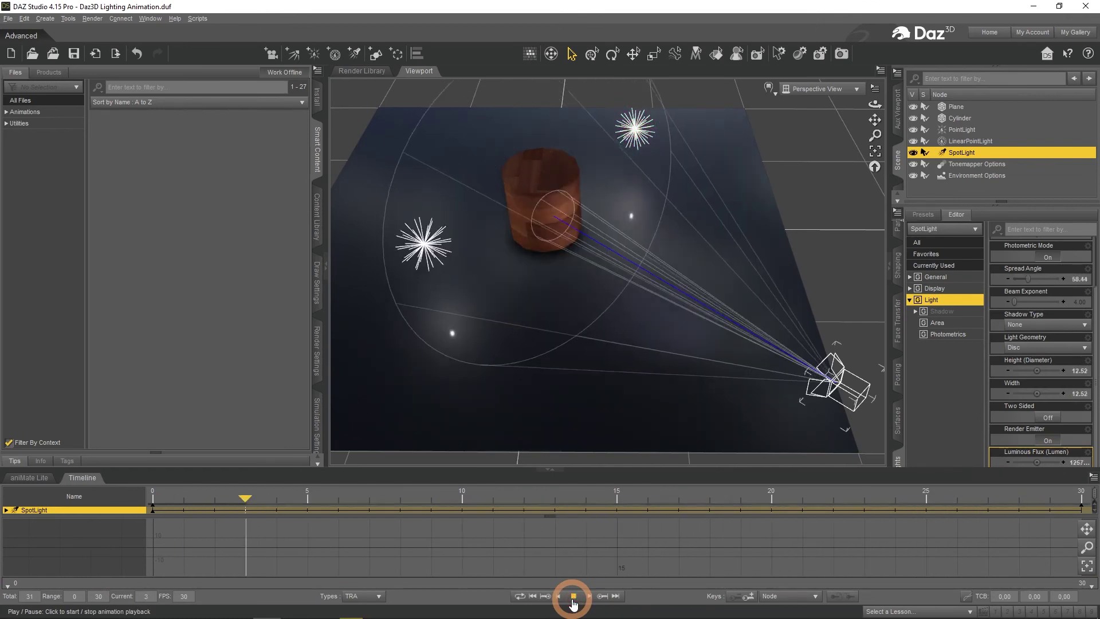
click(573, 596)
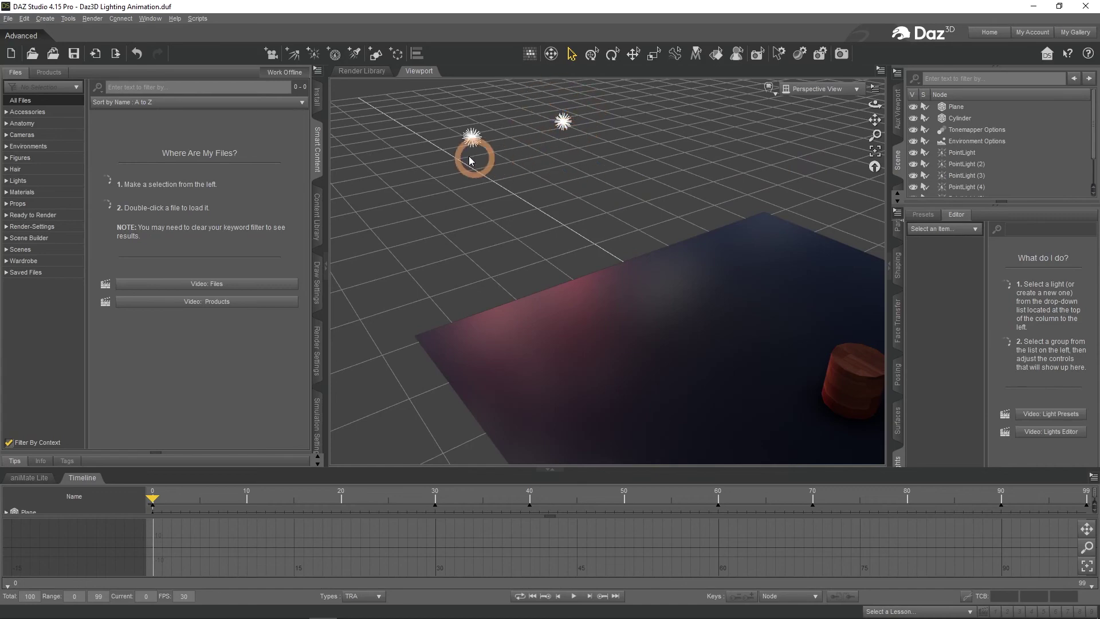
View the scene through the Camera and play the moving-lights animation.
drag(876, 106, 875, 105)
click(832, 90)
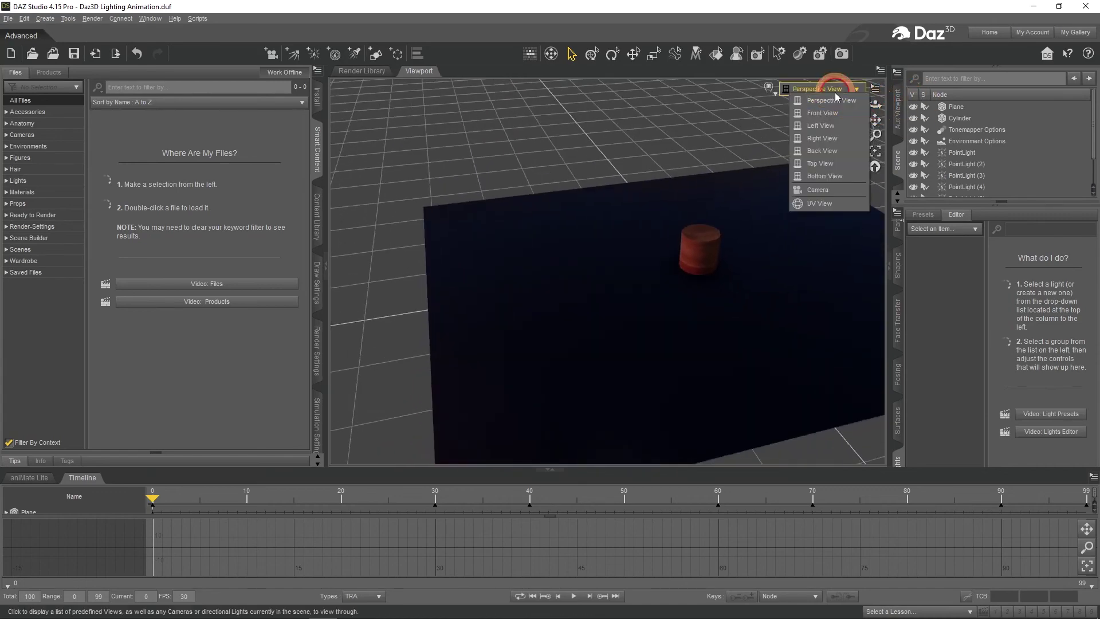
click(846, 191)
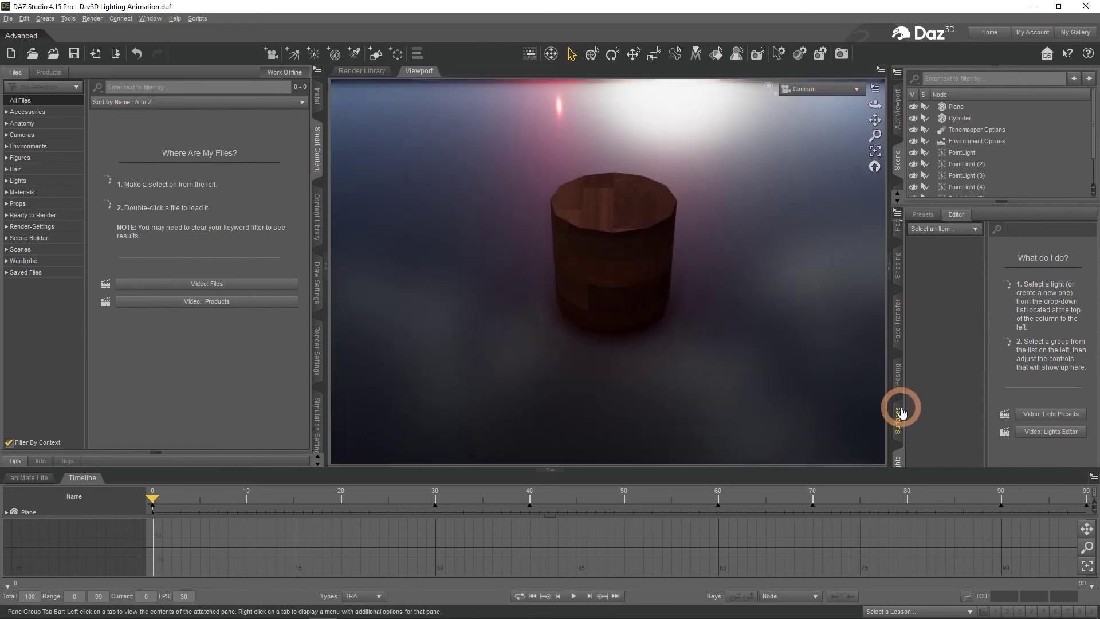
click(573, 599)
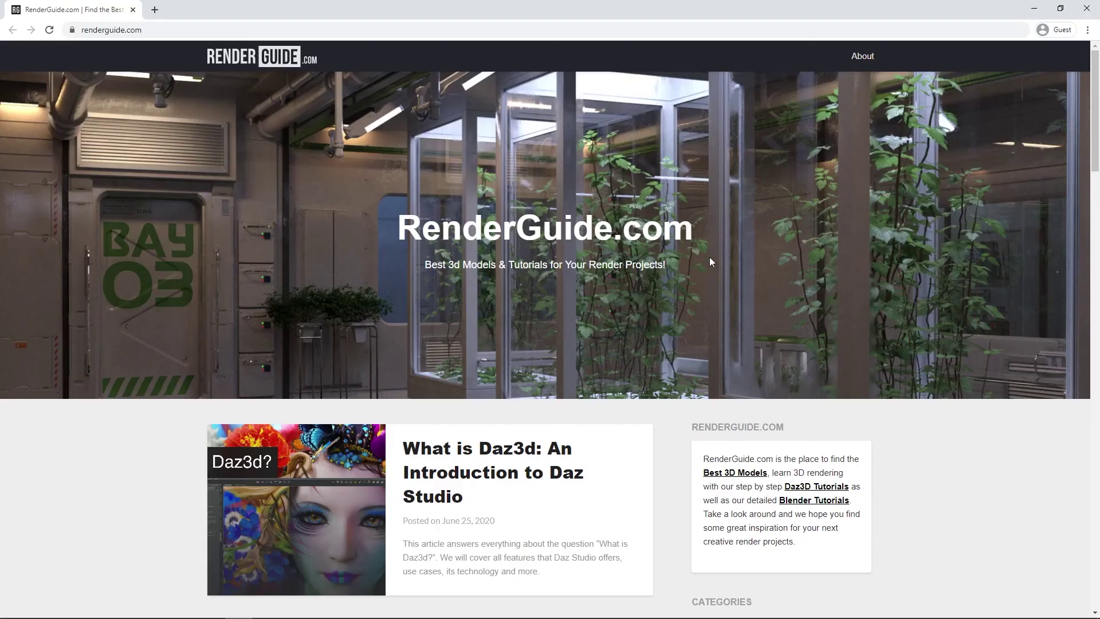
Scroll down through the RenderGuide tutorial pages using middle-click autoscroll.
scroll(934, 490, down, 5)
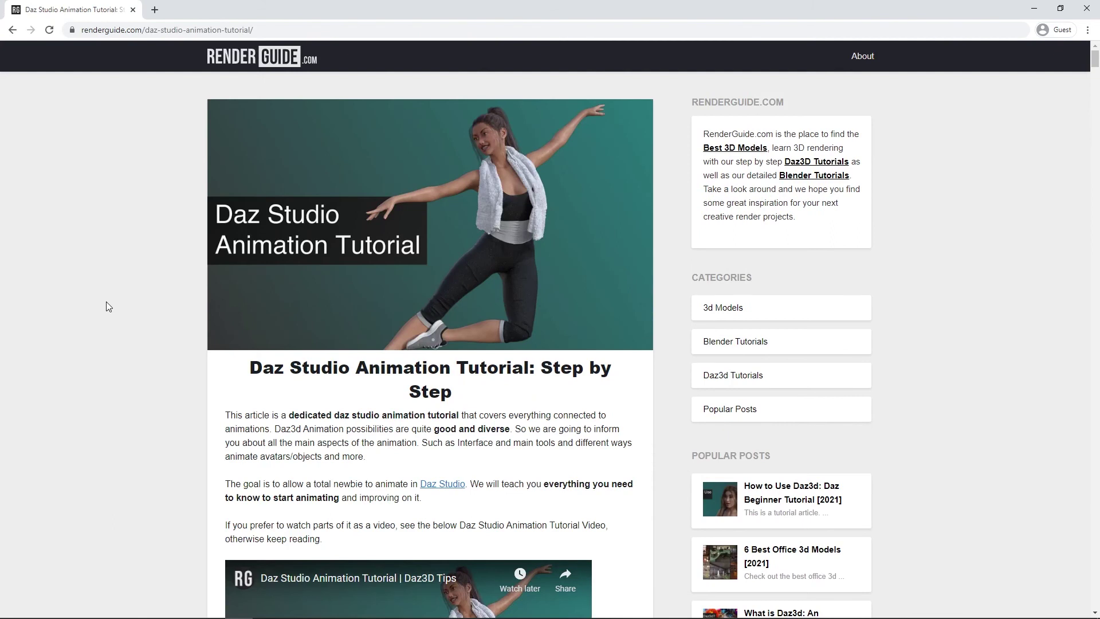
middle_click(105, 302)
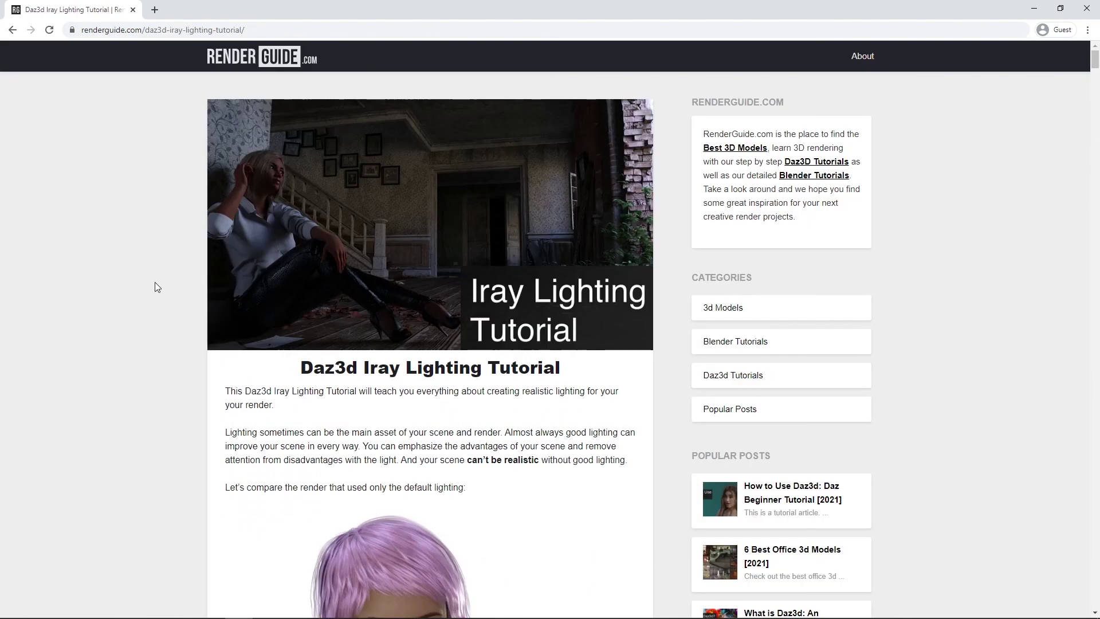
middle_click(160, 315)
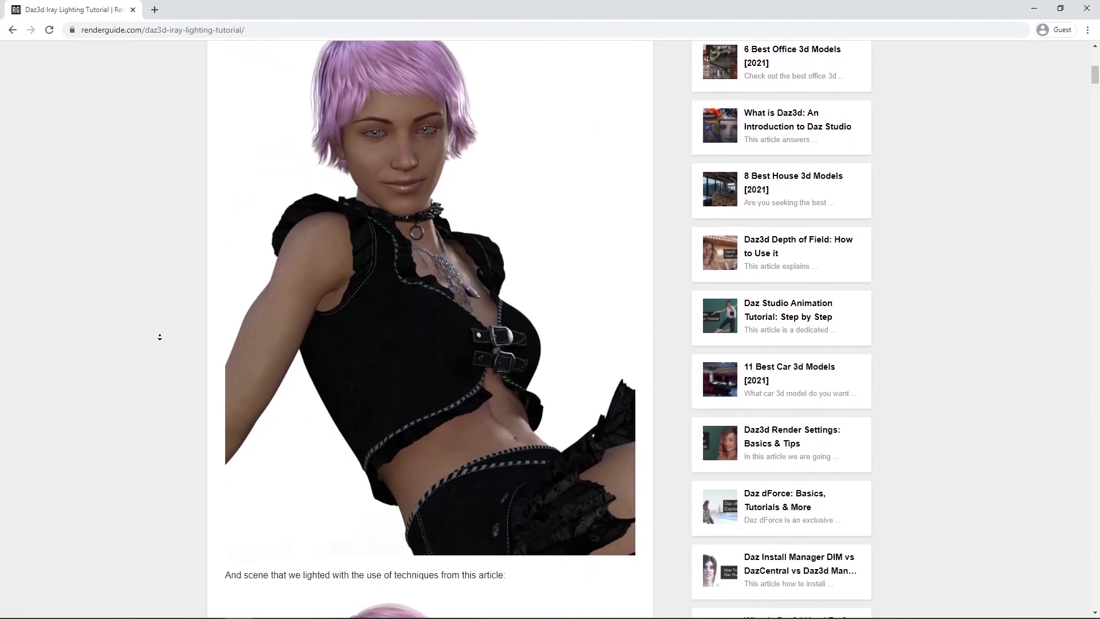